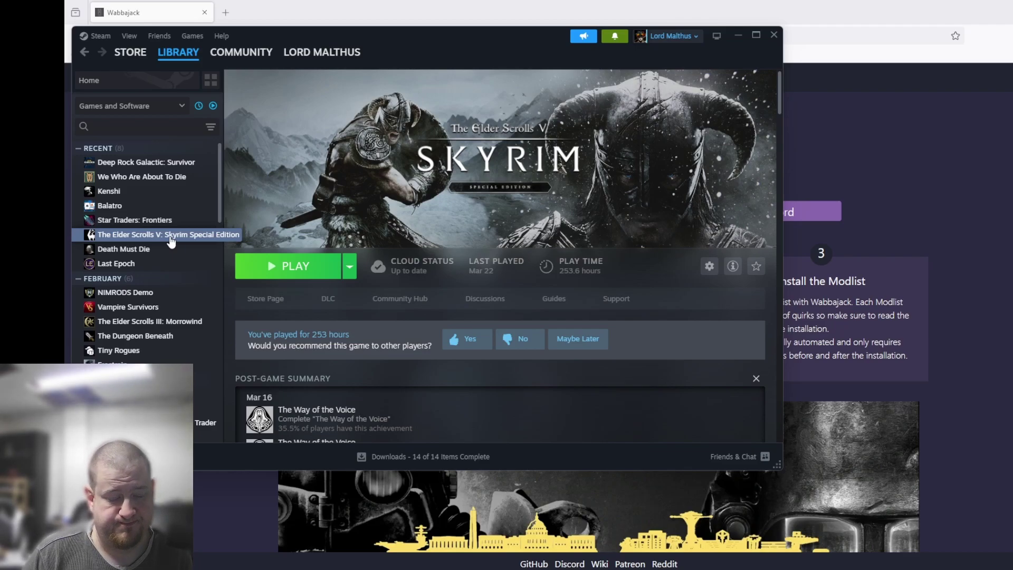
- Leave Steam, check the Wabbajack installation folder on drive C:, and switch to Wabbajack to open its modlist browser
{"action": "left_click", "coordinate": [986, 170]}
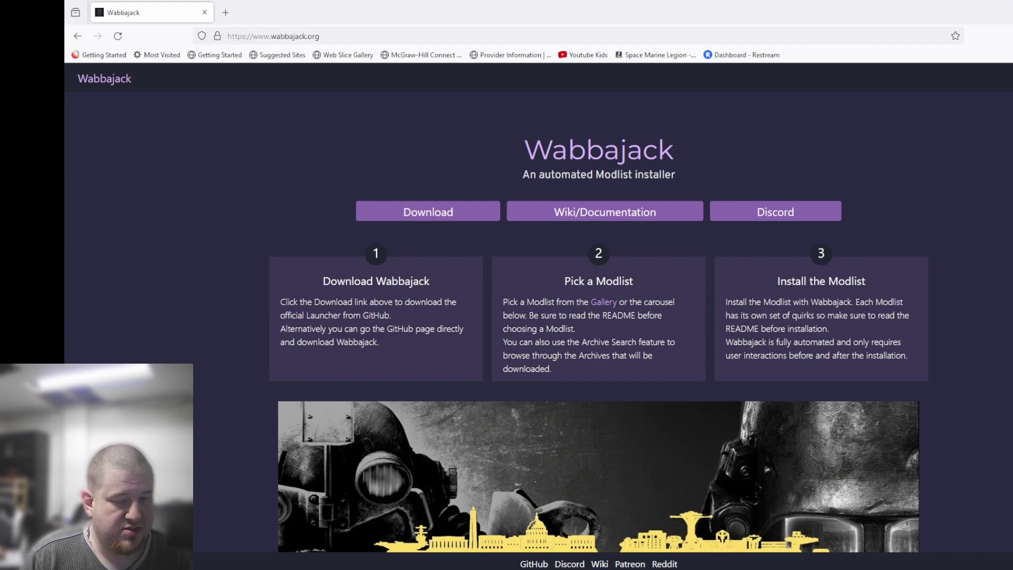
{"action": "left_click", "coordinate": [499, 568]}
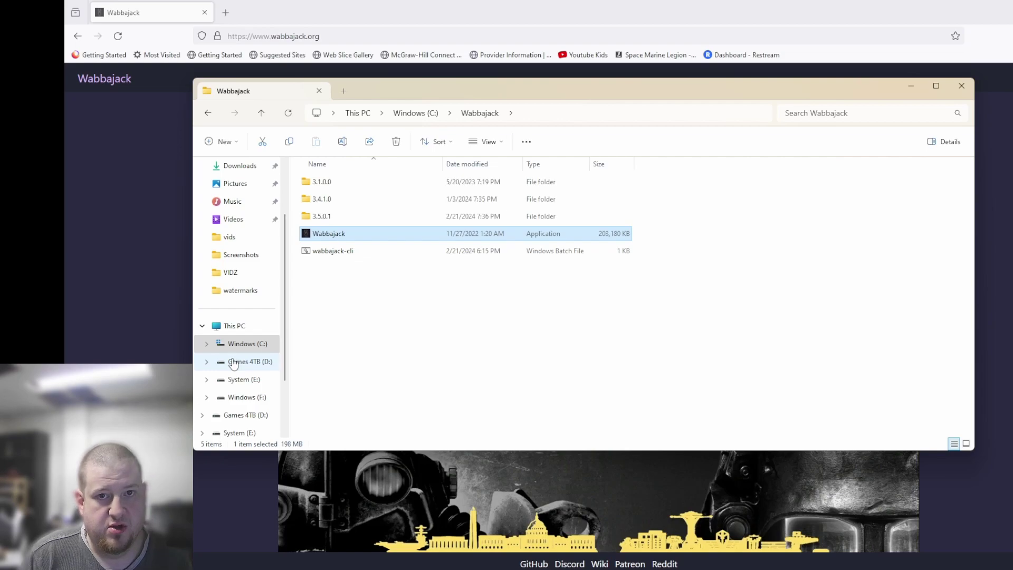
{"action": "key", "text": "alt+Tab"}
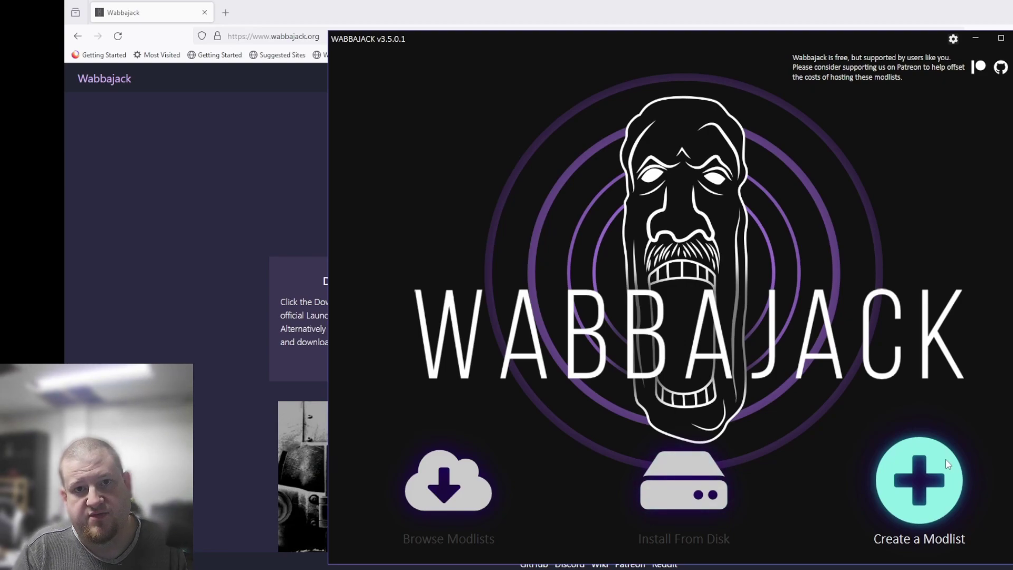
{"action": "left_click", "coordinate": [446, 514]}
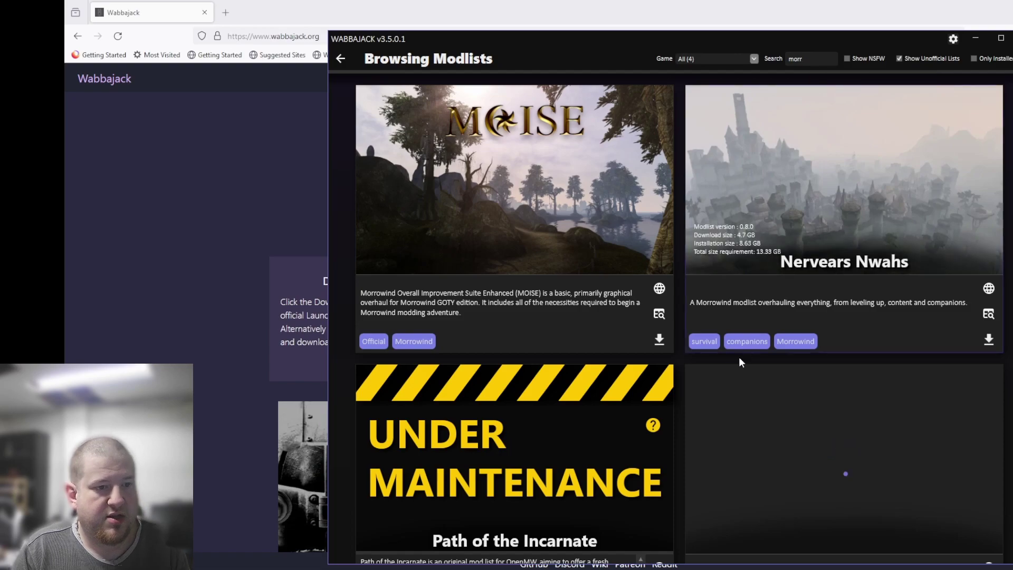
- Replace the modlist search term with "skyrim"
{"action": "scroll", "coordinate": [633, 453], "scroll_direction": "down", "scroll_amount": 3}
{"action": "scroll", "coordinate": [623, 451], "scroll_direction": "up", "scroll_amount": 3}
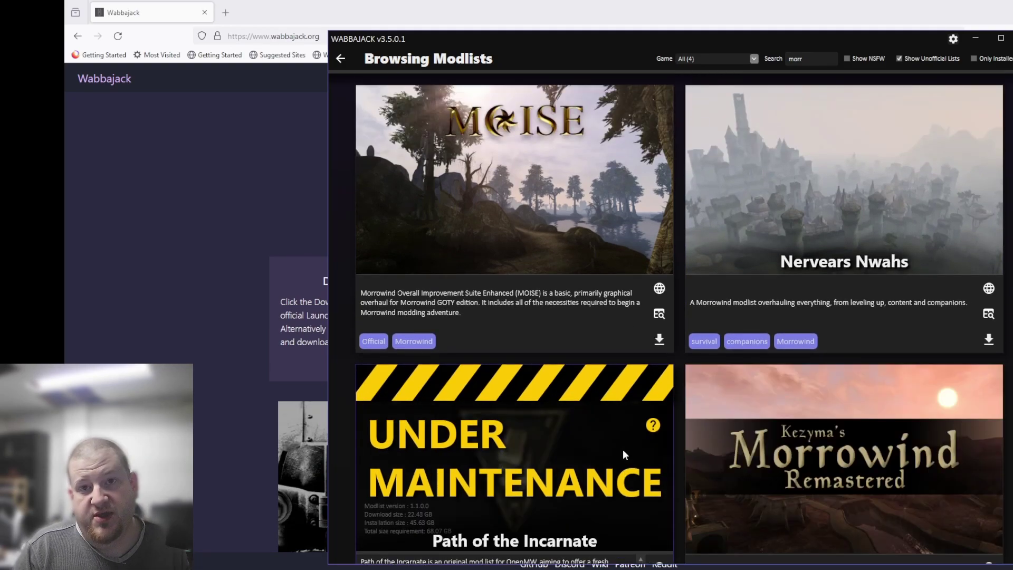
{"action": "left_click_drag", "start_coordinate": [814, 58], "coordinate": [753, 58]}
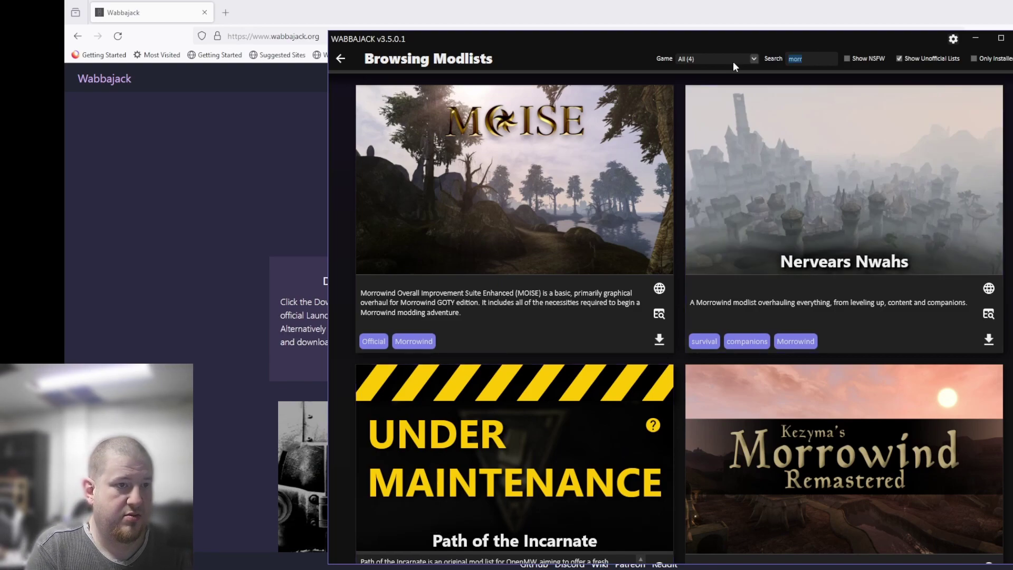
{"action": "type", "text": "skyrim"}
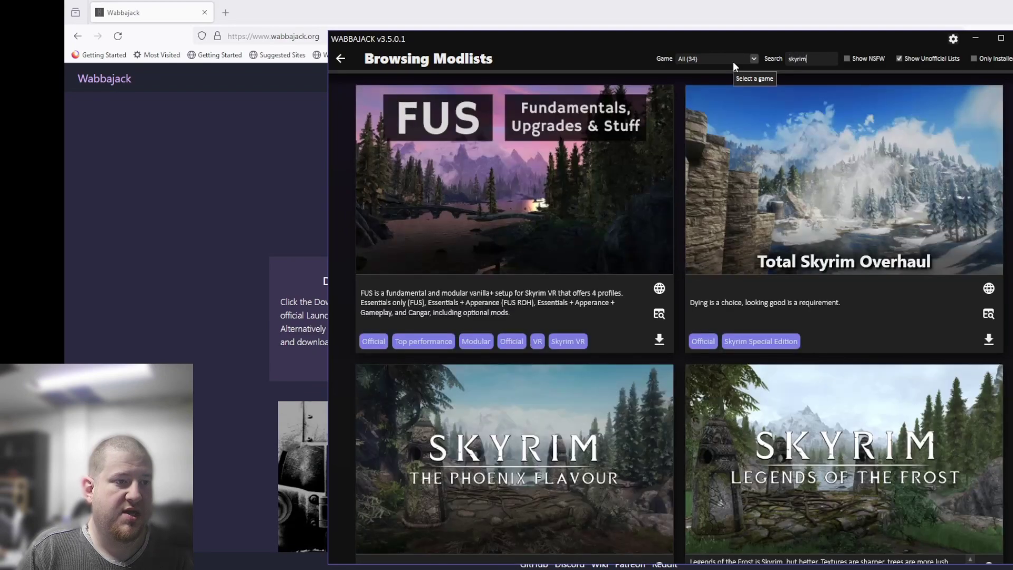
- Look through the Skyrim modlists, checking their descriptions, tags and size requirements, and return to the Living Skyrim IV entry
{"action": "scroll", "coordinate": [749, 214], "scroll_direction": "down", "scroll_amount": 1}
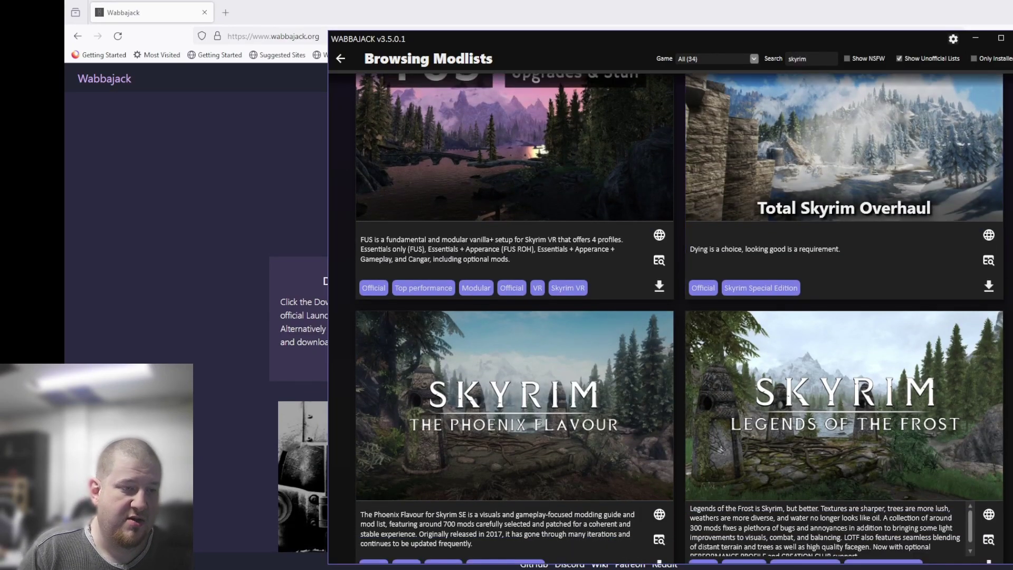
{"action": "scroll", "coordinate": [944, 317], "scroll_direction": "up", "scroll_amount": 1}
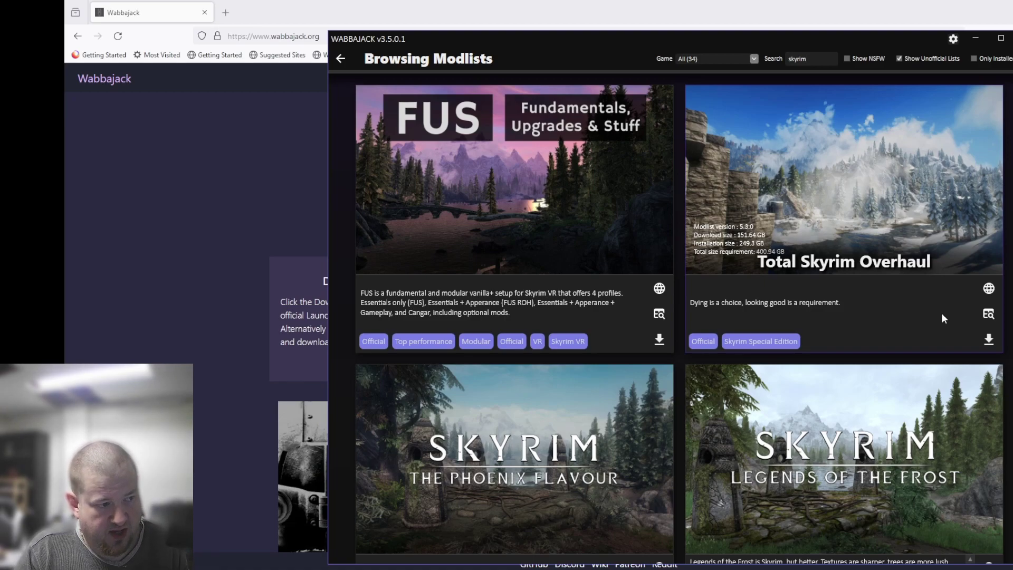
{"action": "scroll", "coordinate": [841, 372], "scroll_direction": "down", "scroll_amount": 3}
{"action": "scroll", "coordinate": [686, 444], "scroll_direction": "down", "scroll_amount": 6}
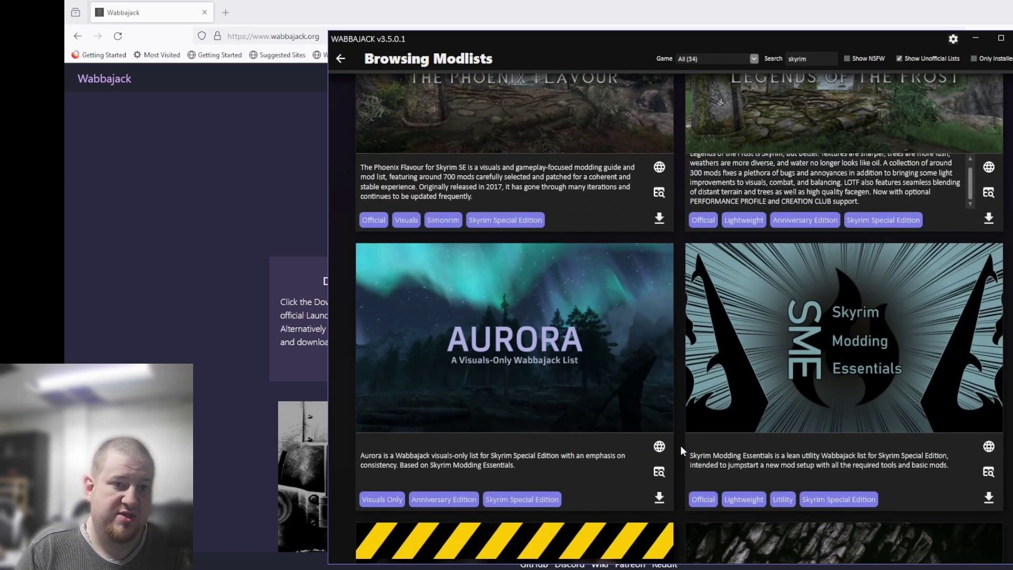
{"action": "scroll", "coordinate": [680, 445], "scroll_direction": "down", "scroll_amount": 2}
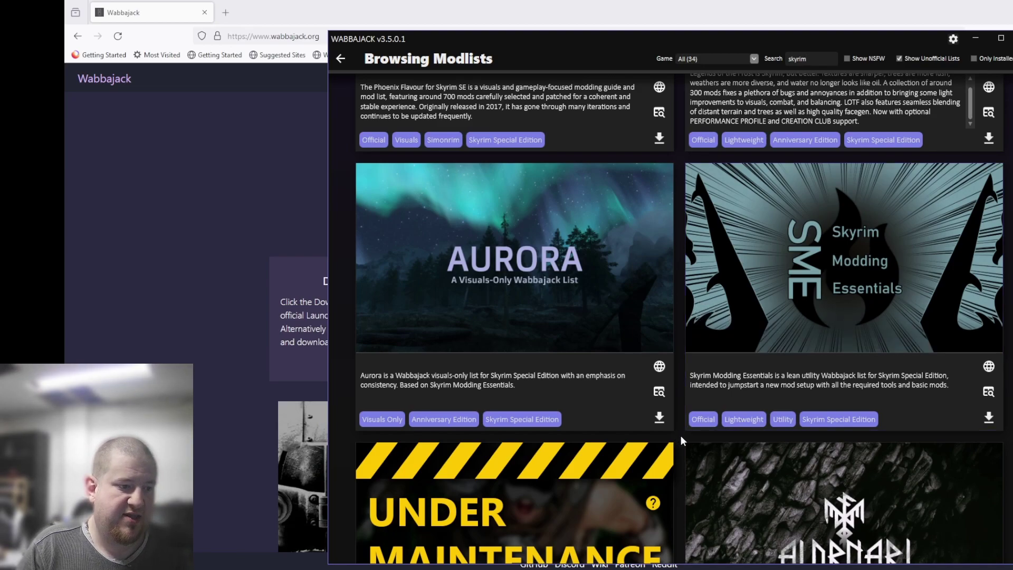
{"action": "scroll", "coordinate": [681, 441], "scroll_direction": "down", "scroll_amount": 8}
{"action": "scroll", "coordinate": [680, 435], "scroll_direction": "down", "scroll_amount": 8}
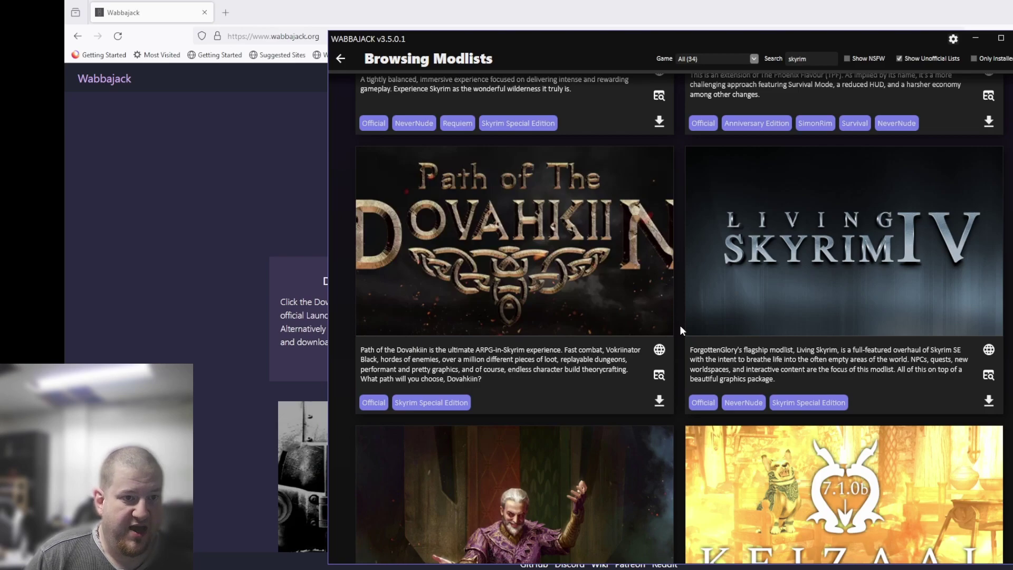
{"action": "scroll", "coordinate": [680, 325], "scroll_direction": "down", "scroll_amount": 5}
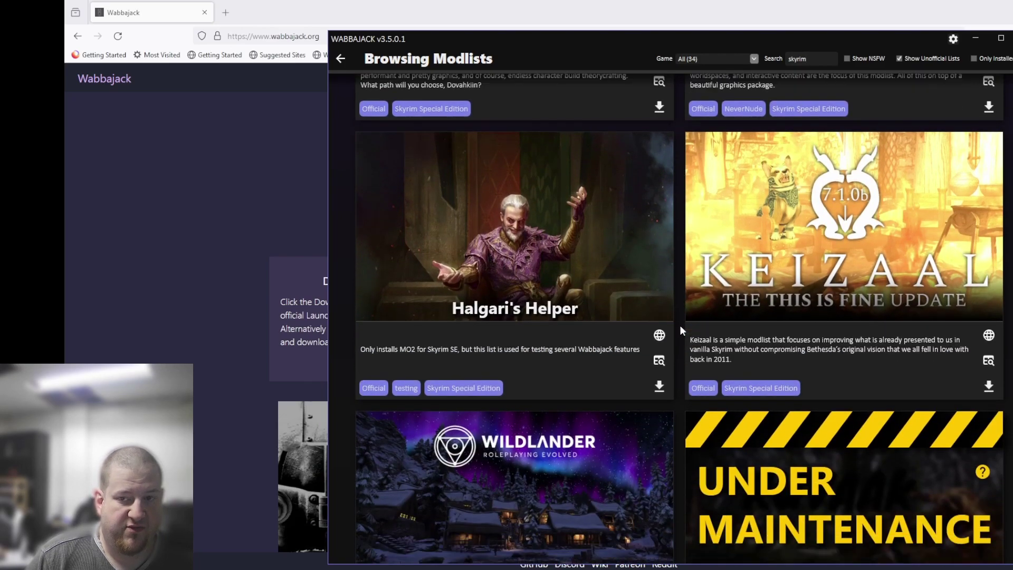
{"action": "scroll", "coordinate": [680, 325], "scroll_direction": "down", "scroll_amount": 15}
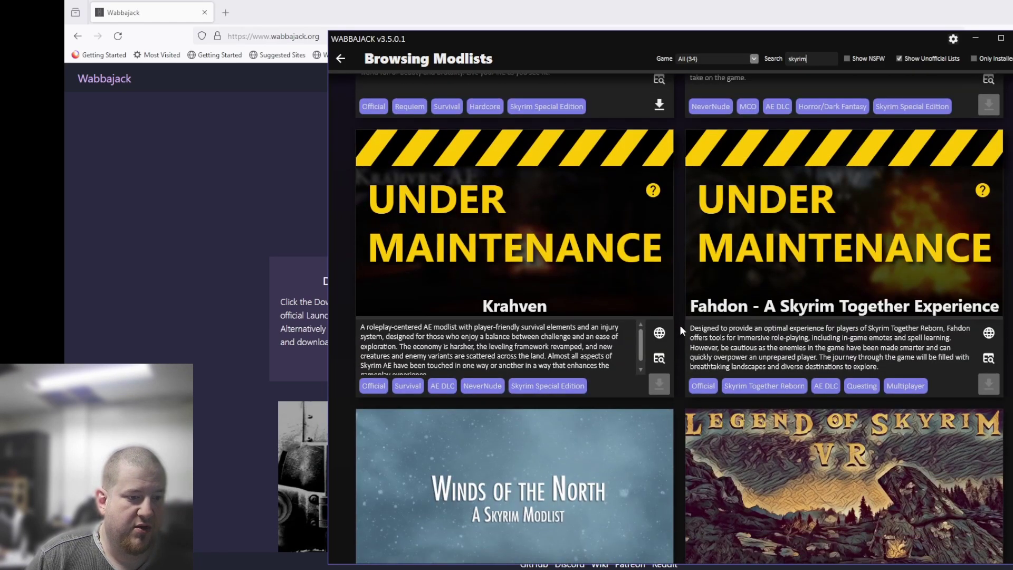
{"action": "scroll", "coordinate": [681, 330], "scroll_direction": "down", "scroll_amount": 13}
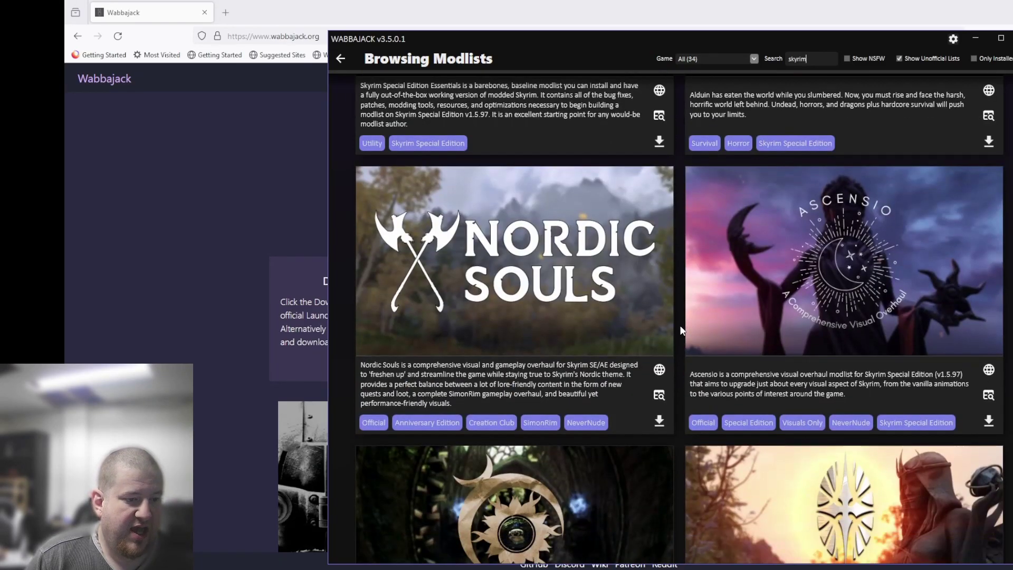
{"action": "scroll", "coordinate": [680, 331], "scroll_direction": "down", "scroll_amount": 9}
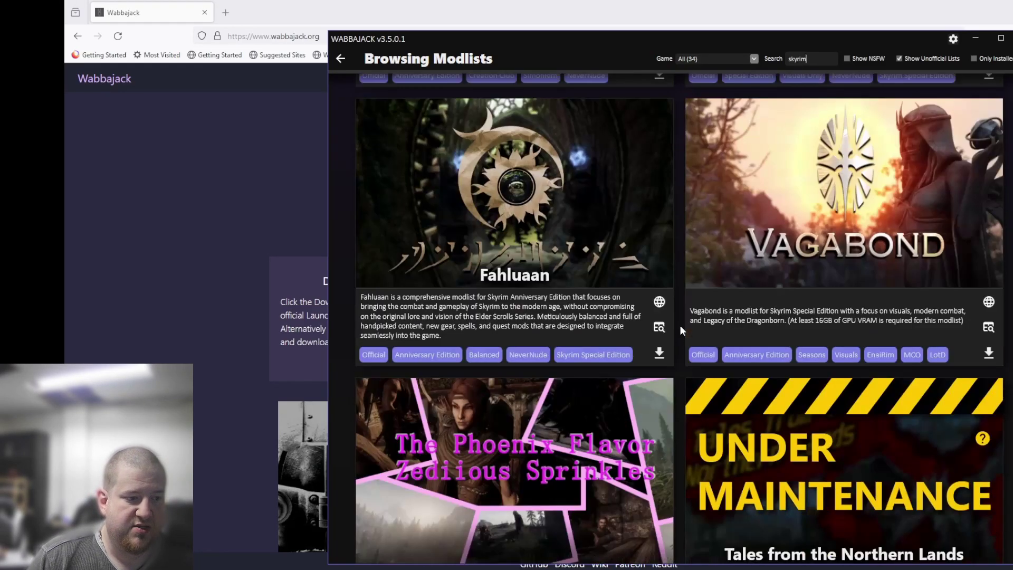
{"action": "scroll", "coordinate": [680, 331], "scroll_direction": "down", "scroll_amount": 4}
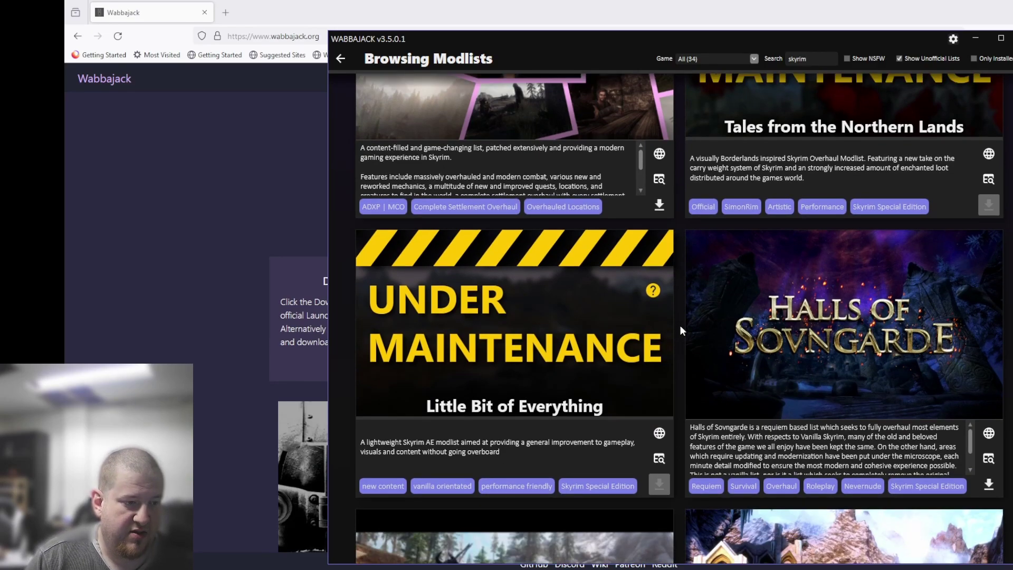
{"action": "scroll", "coordinate": [680, 331], "scroll_direction": "up", "scroll_amount": 13}
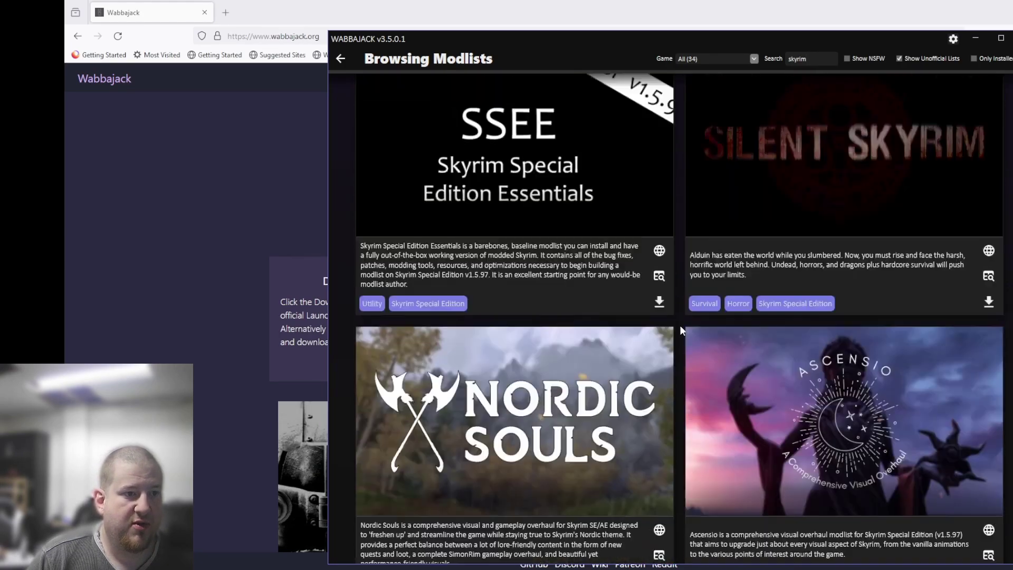
{"action": "scroll", "coordinate": [680, 331], "scroll_direction": "up", "scroll_amount": 20}
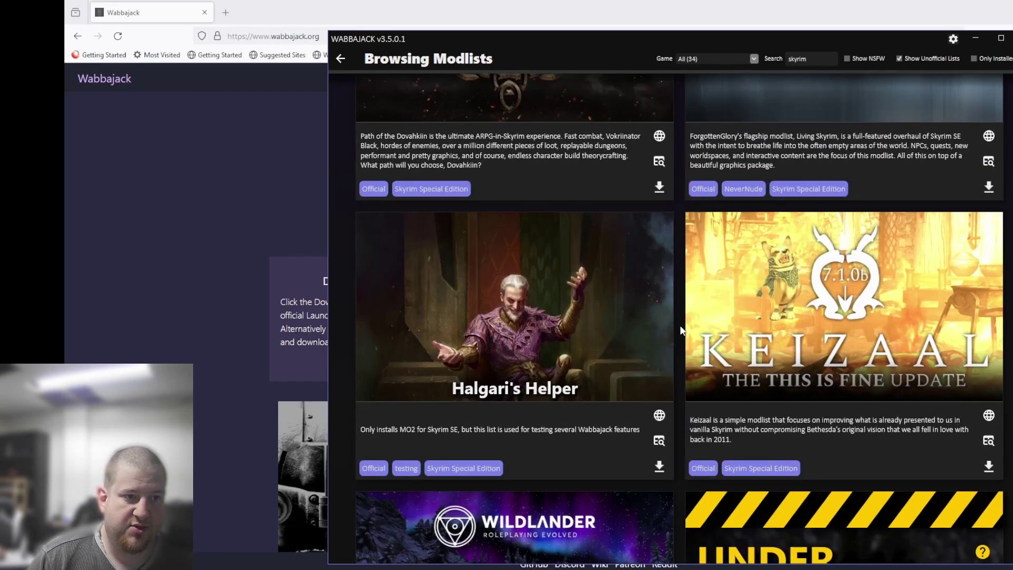
{"action": "scroll", "coordinate": [681, 331], "scroll_direction": "up", "scroll_amount": 6}
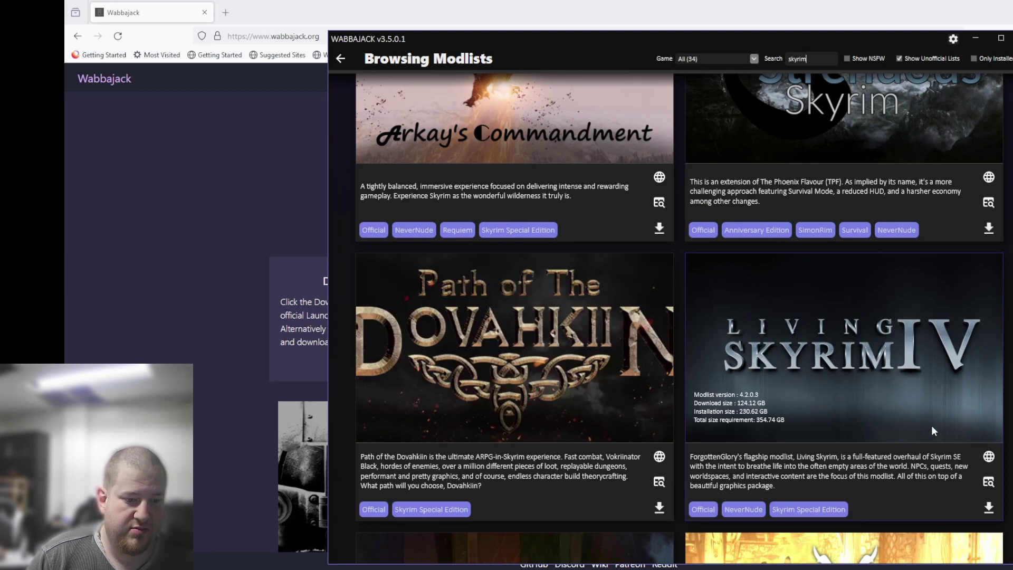
- Open the Living Skyrim IV modlist's website and look over its documentation categories
{"action": "left_click", "coordinate": [990, 457]}
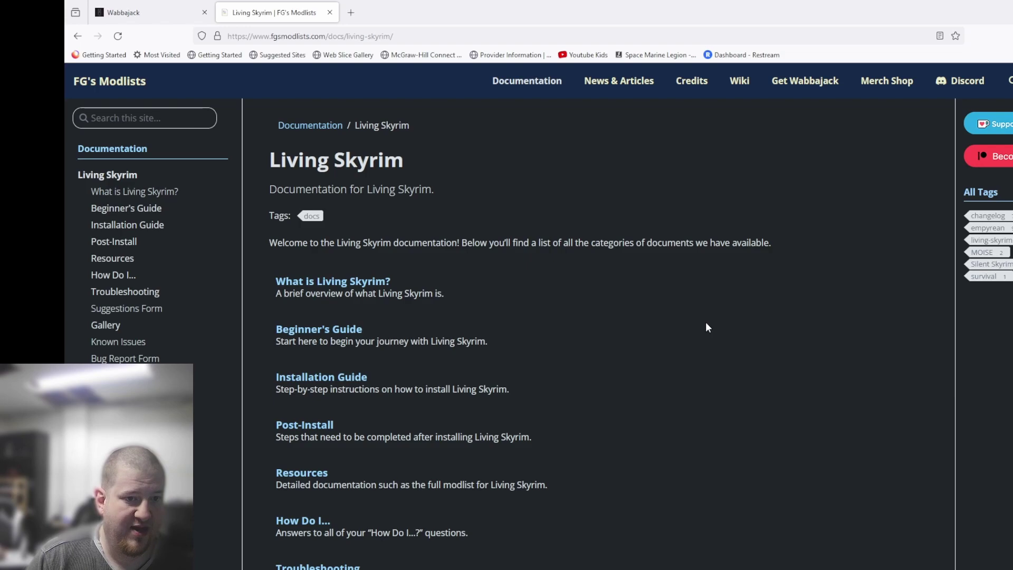
{"action": "scroll", "coordinate": [705, 323], "scroll_direction": "down", "scroll_amount": 10}
{"action": "scroll", "coordinate": [231, 324], "scroll_direction": "up", "scroll_amount": 10}
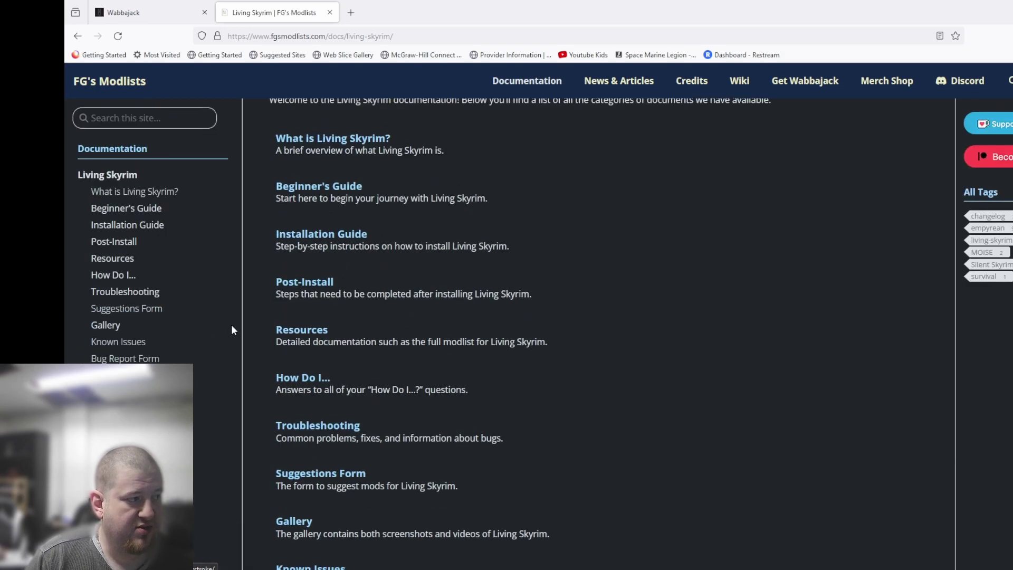
- Return to Wabbajack, open the archive search for Living Skyrim IV and look through its list of mod files
{"action": "left_click", "coordinate": [148, 12]}
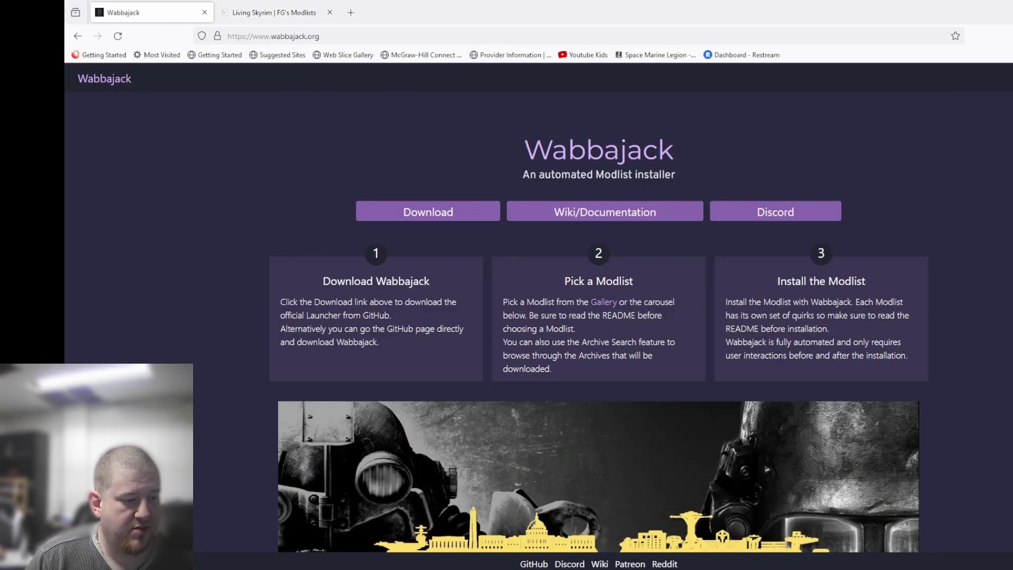
{"action": "key", "text": "alt+Tab"}
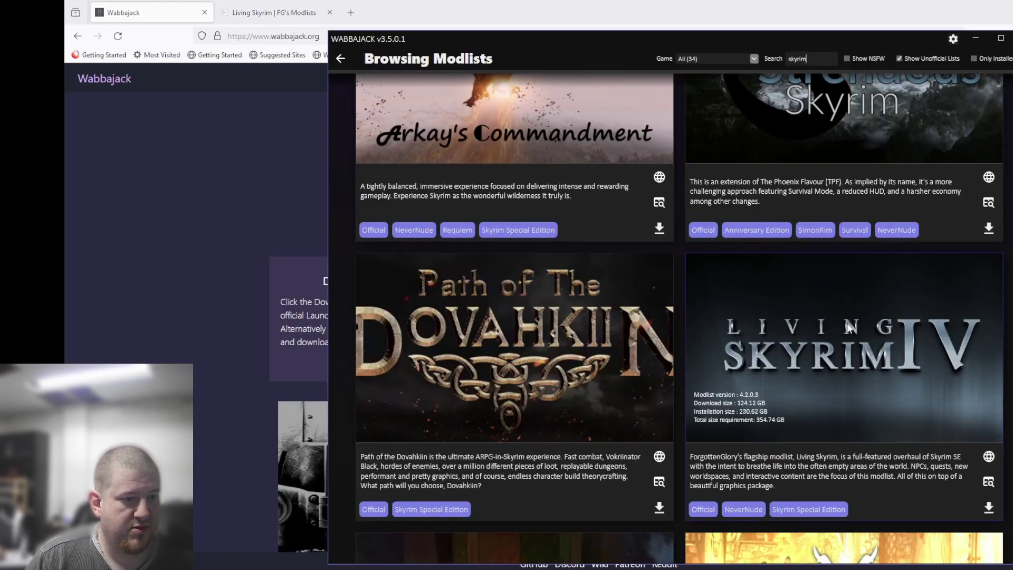
{"action": "left_click", "coordinate": [988, 481]}
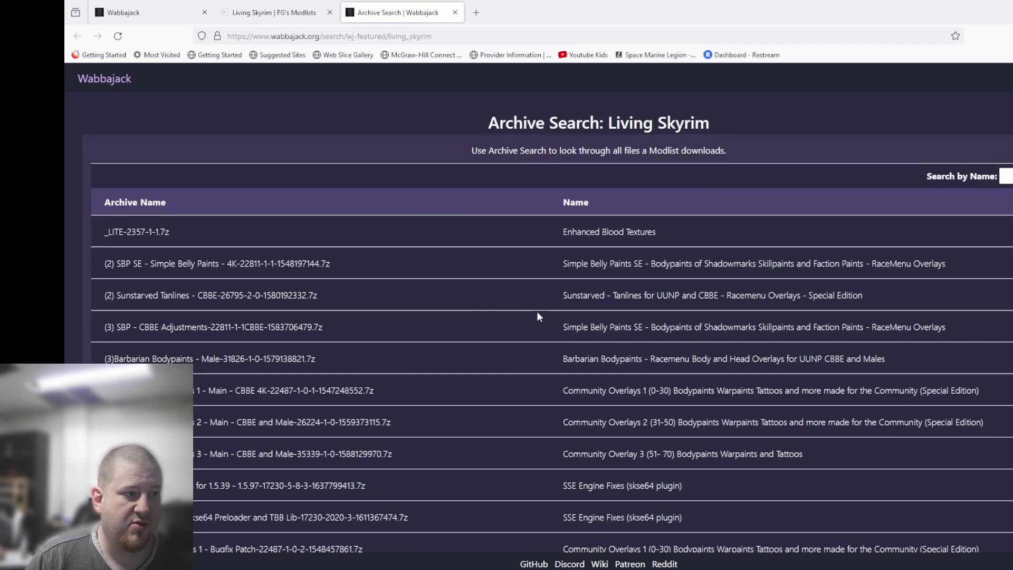
{"action": "scroll", "coordinate": [538, 314], "scroll_direction": "down", "scroll_amount": 20}
{"action": "scroll", "coordinate": [536, 311], "scroll_direction": "down", "scroll_amount": 15}
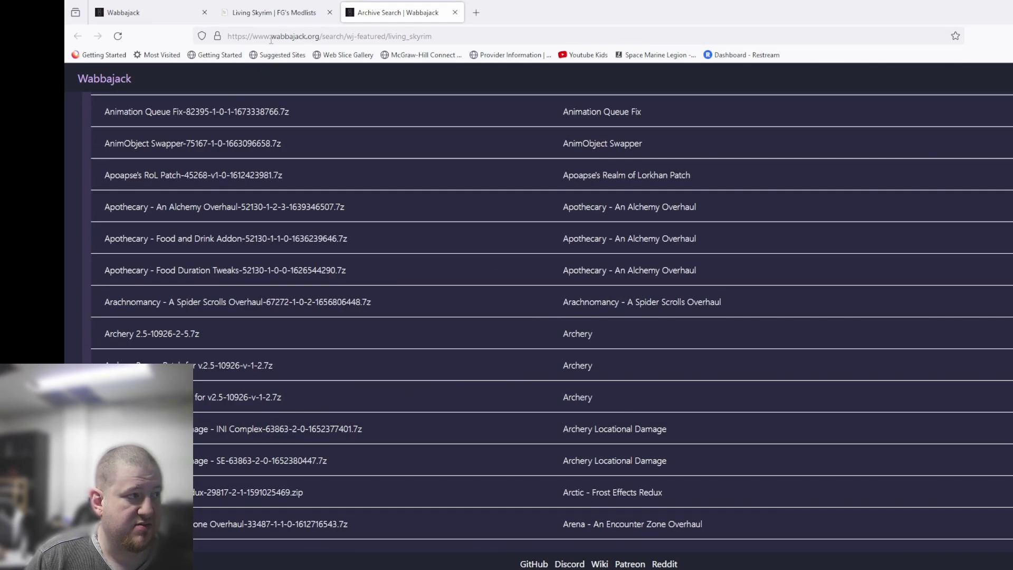
- Switch back to Wabbajack and download the Living Skyrim IV modlist to reach its install configuration
{"action": "left_click", "coordinate": [153, 13]}
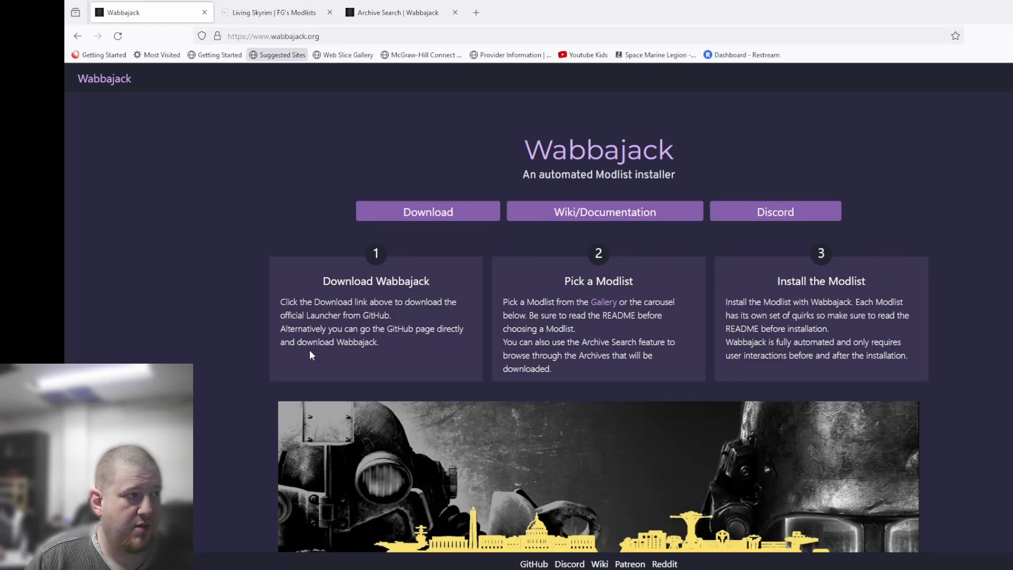
{"action": "key", "text": "alt+Tab"}
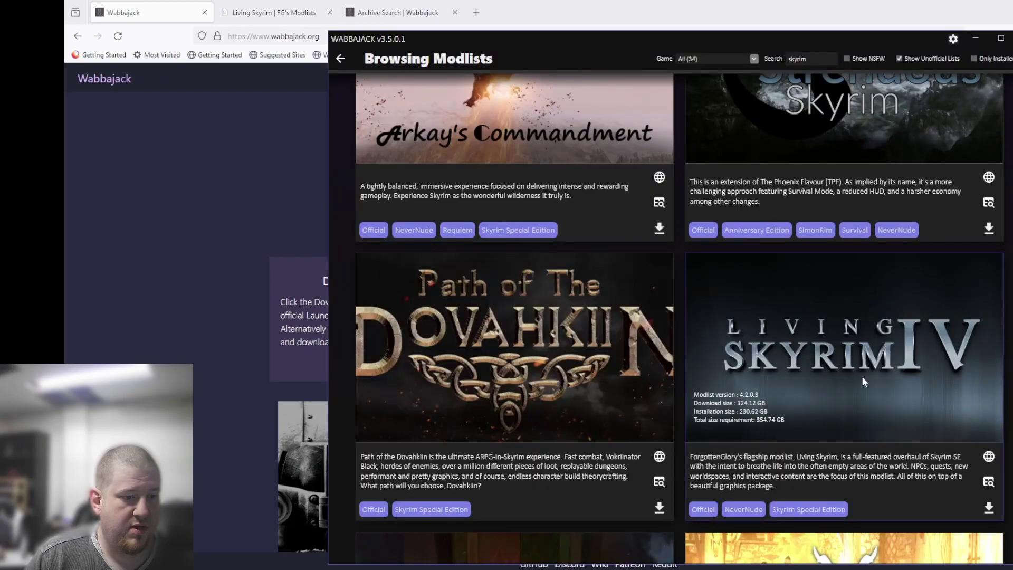
{"action": "left_click", "coordinate": [989, 510]}
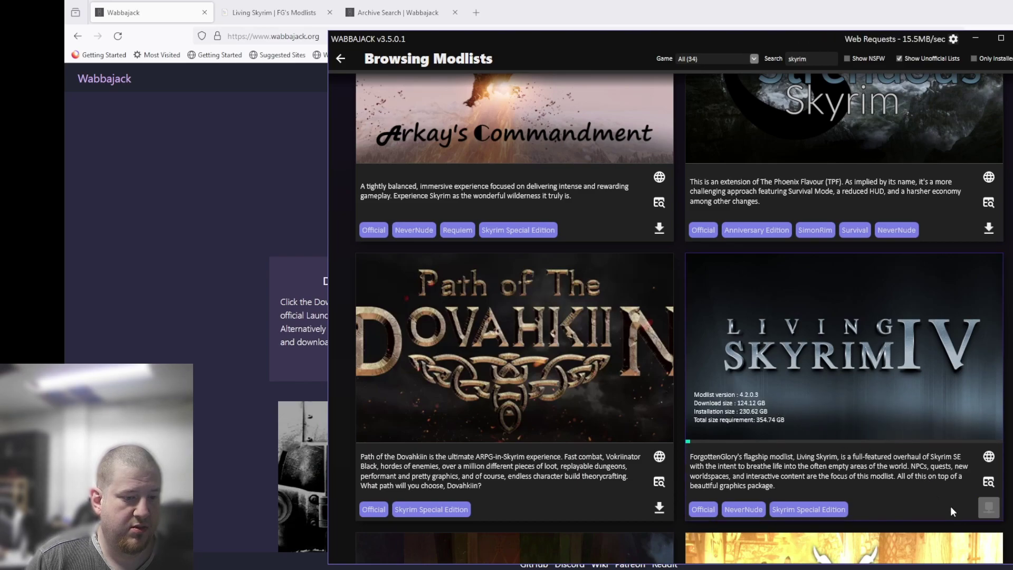
{"action": "left_click", "coordinate": [980, 506]}
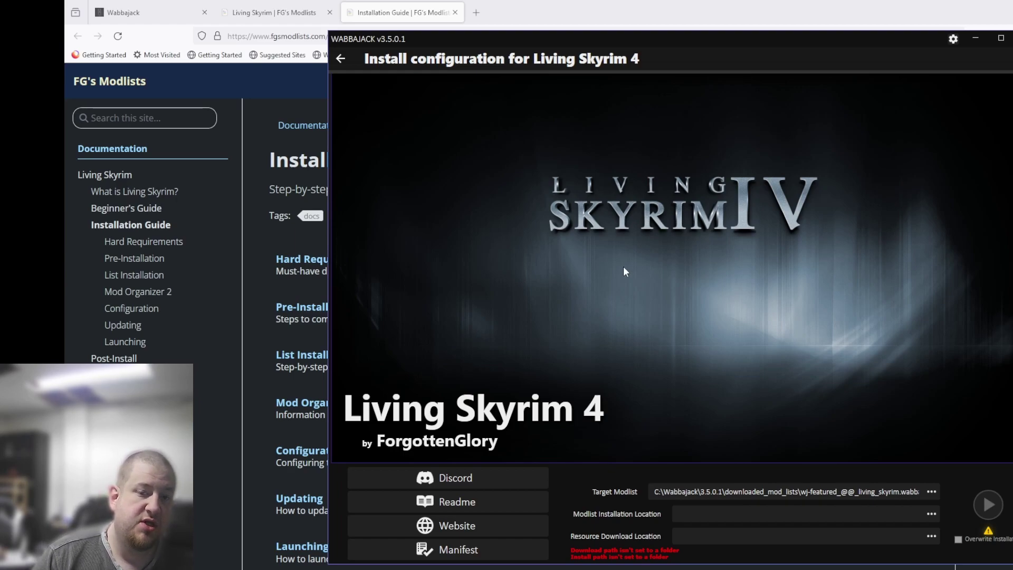
- Open nexusmods.com in a new browser tab, dismiss the overlay advertisement and look through the games on the home page
{"action": "left_click", "coordinate": [476, 12]}
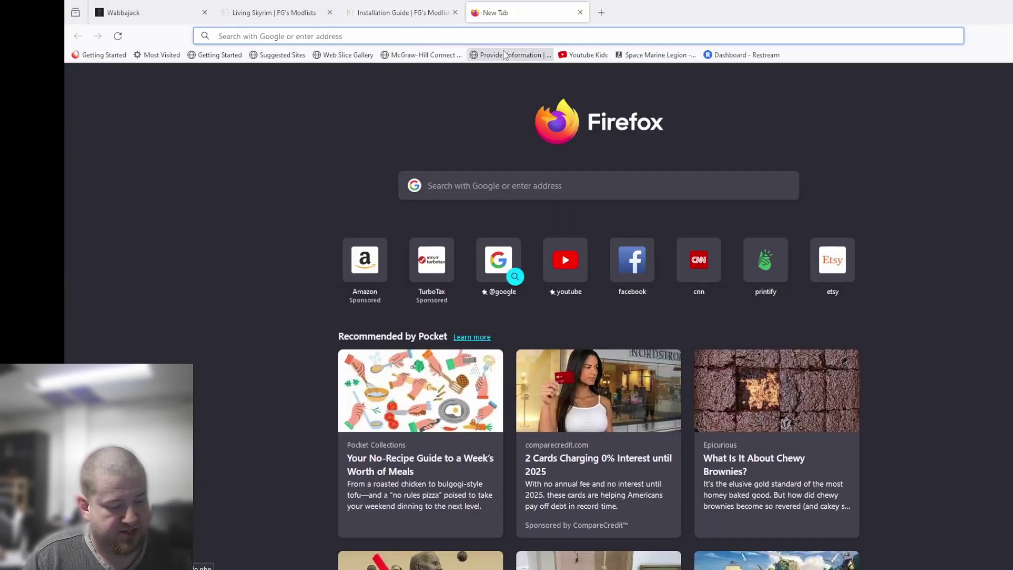
{"action": "type", "text": "nexusmods.com/"}
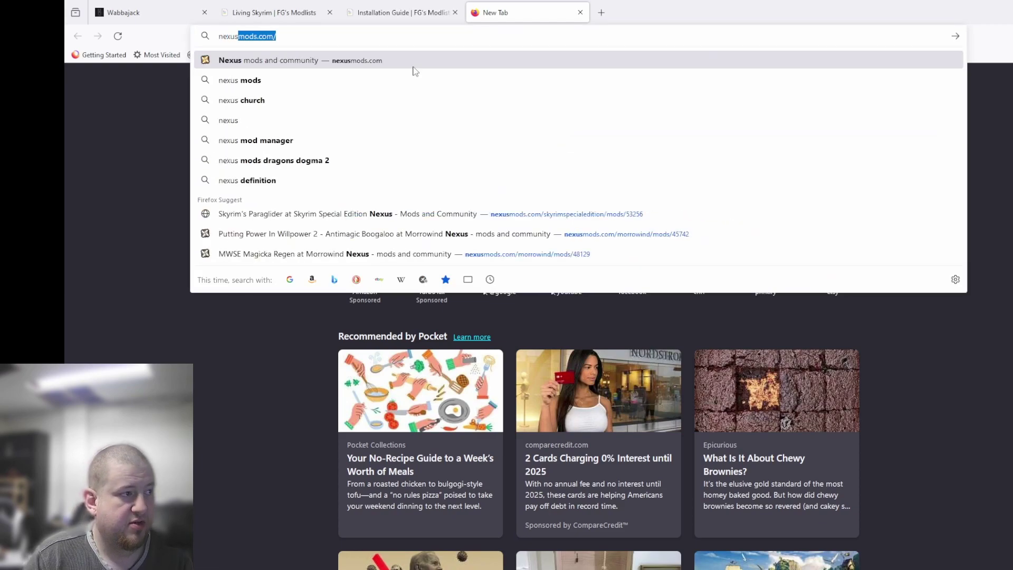
{"action": "key", "text": "Return"}
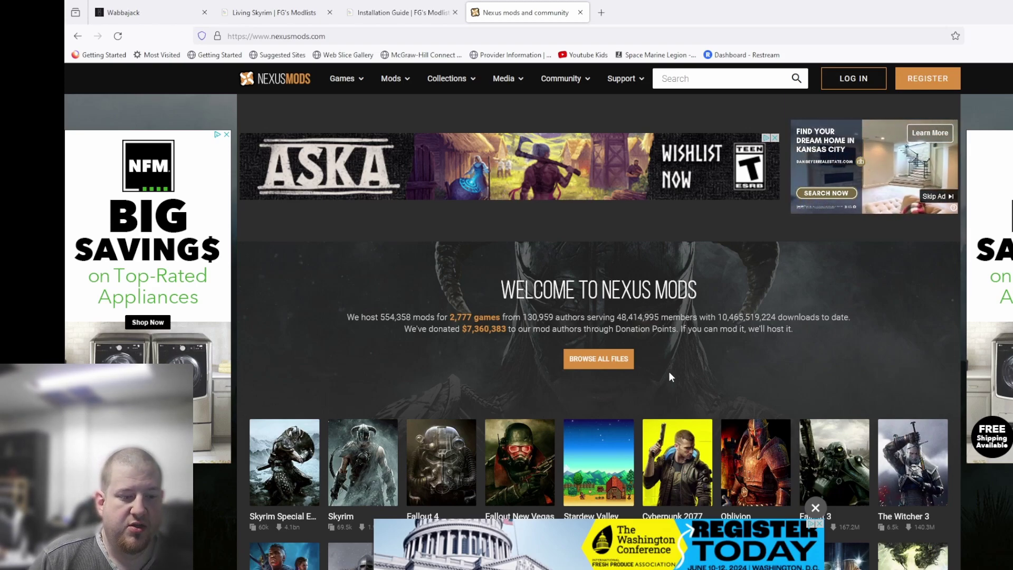
{"action": "left_click", "coordinate": [822, 522]}
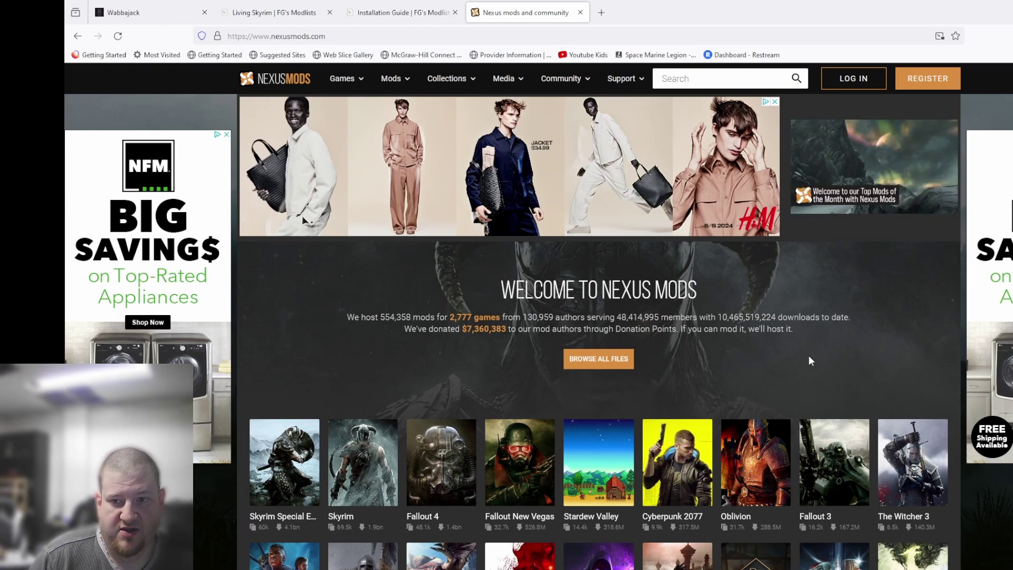
{"action": "scroll", "coordinate": [809, 359], "scroll_direction": "down", "scroll_amount": 5}
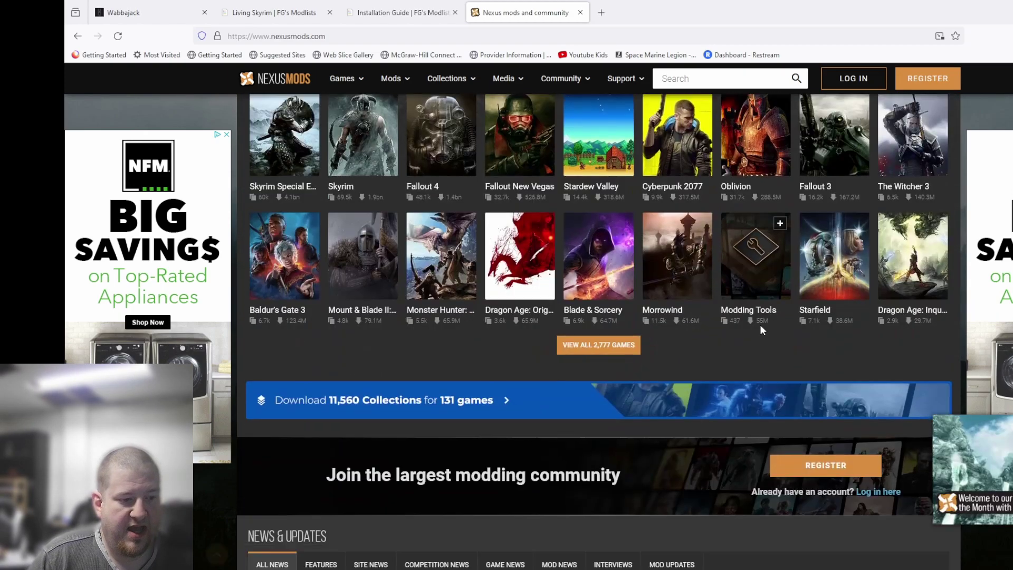
- Switch back to Wabbajack and open the folder selection for the modlist installation location
{"action": "scroll", "coordinate": [767, 419], "scroll_direction": "up", "scroll_amount": 2}
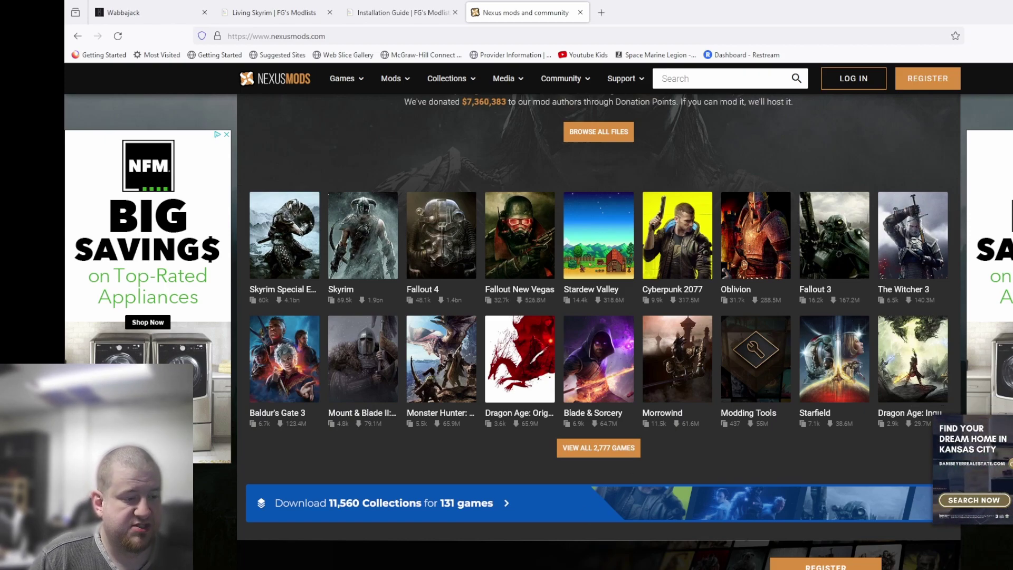
{"action": "mouse_move", "coordinate": [499, 569]}
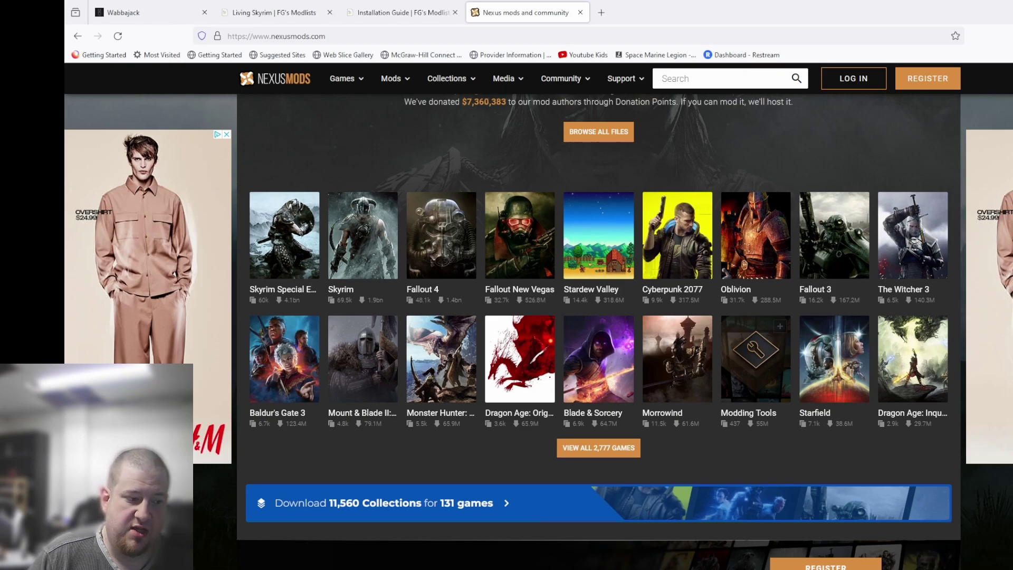
{"action": "left_click", "coordinate": [703, 563]}
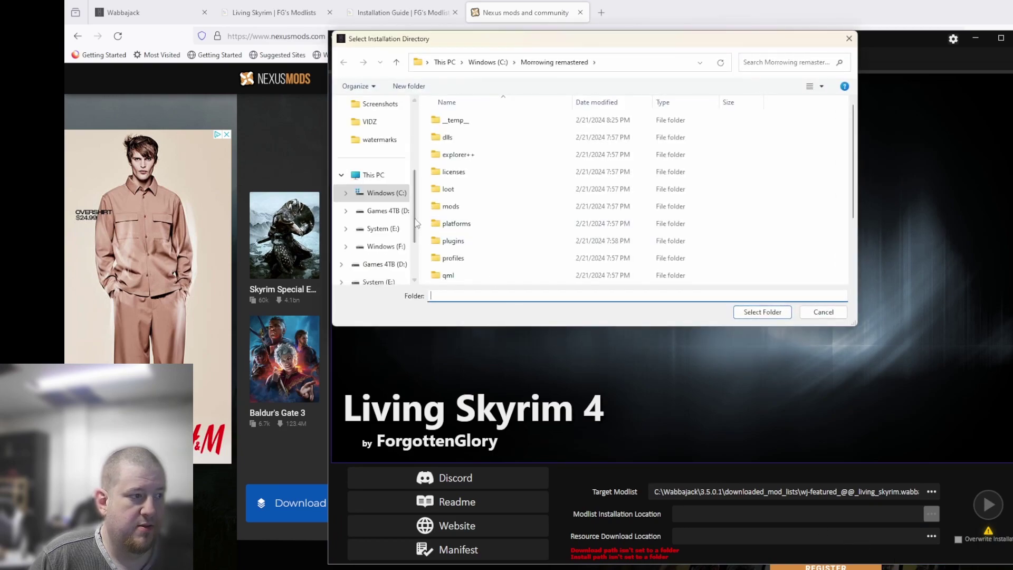
- Set the modlist installation location to the downloads folder inside Living skyrim on the Games 4TB (D:) drive
{"action": "scroll", "coordinate": [497, 210], "scroll_direction": "down", "scroll_amount": 2}
{"action": "scroll", "coordinate": [497, 210], "scroll_direction": "up", "scroll_amount": 2}
{"action": "left_click", "coordinate": [387, 211]}
{"action": "scroll", "coordinate": [564, 239], "scroll_direction": "down", "scroll_amount": 4}
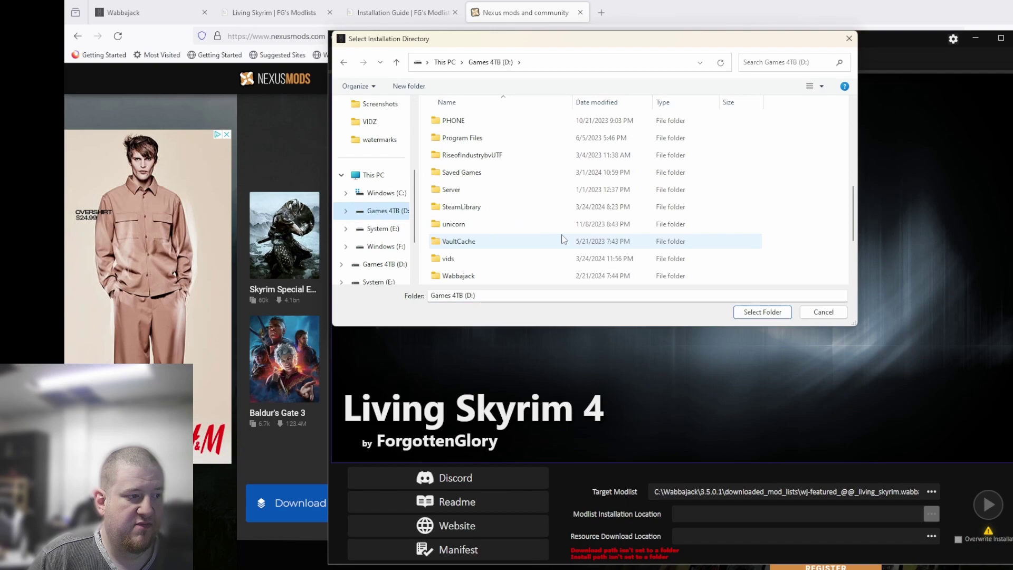
{"action": "scroll", "coordinate": [563, 239], "scroll_direction": "down", "scroll_amount": 1}
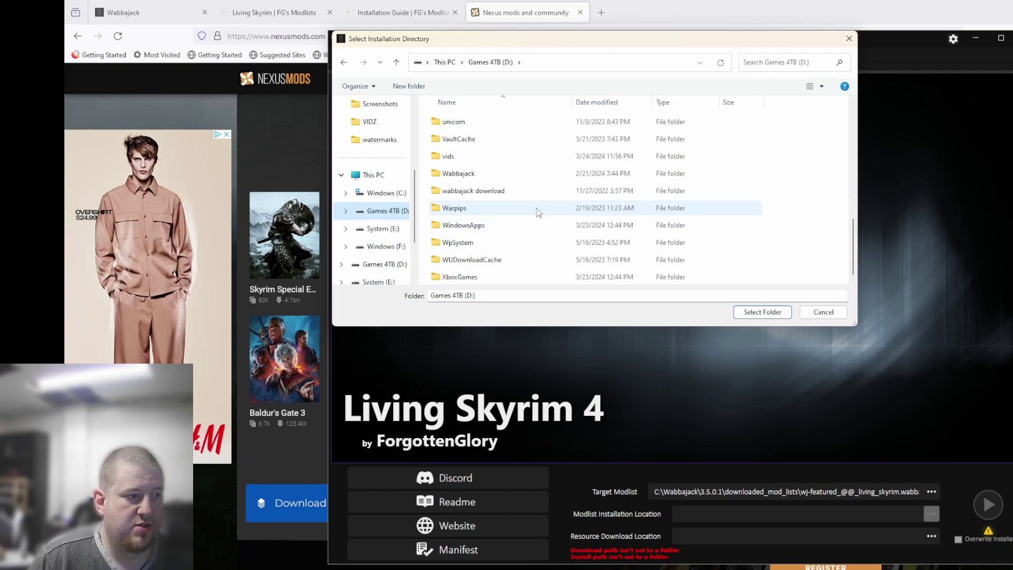
{"action": "scroll", "coordinate": [536, 208], "scroll_direction": "up", "scroll_amount": 3}
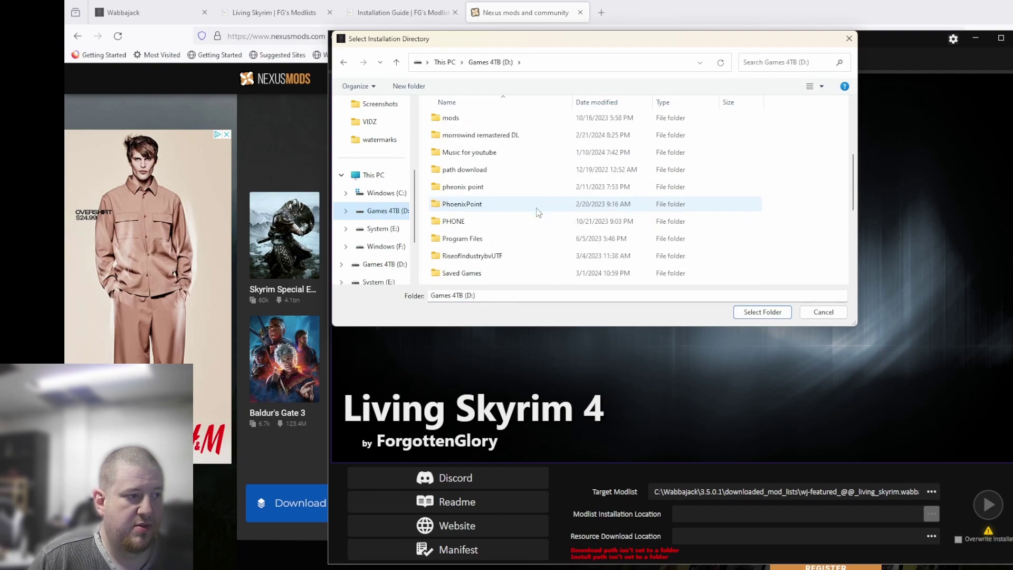
{"action": "scroll", "coordinate": [536, 208], "scroll_direction": "down", "scroll_amount": 1}
{"action": "scroll", "coordinate": [536, 208], "scroll_direction": "up", "scroll_amount": 3}
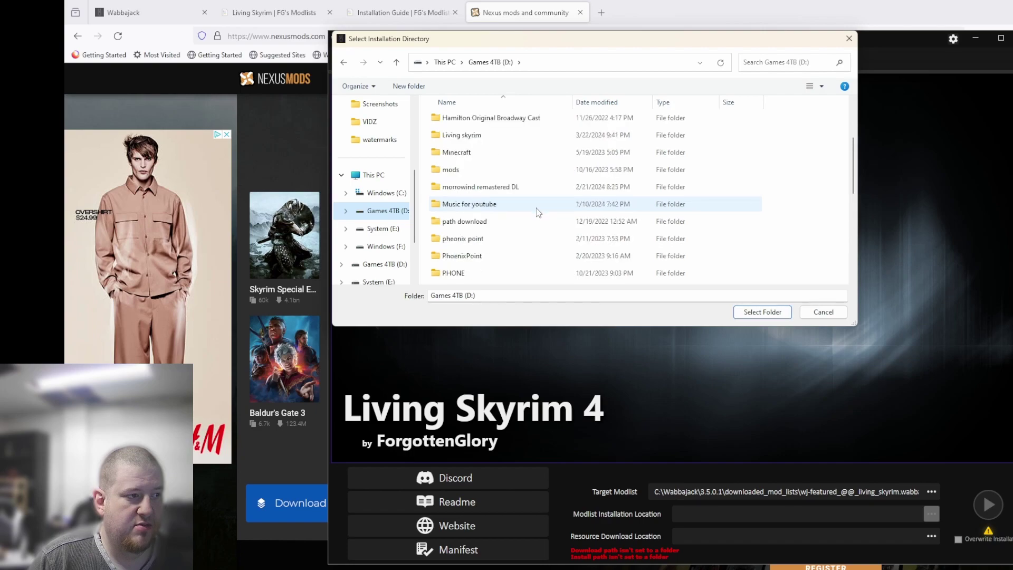
{"action": "left_click", "coordinate": [472, 190]}
{"action": "double_click", "coordinate": [471, 193]}
{"action": "scroll", "coordinate": [557, 247], "scroll_direction": "down", "scroll_amount": 2}
{"action": "scroll", "coordinate": [581, 243], "scroll_direction": "up", "scroll_amount": 2}
{"action": "left_click", "coordinate": [458, 171]}
{"action": "double_click", "coordinate": [459, 171]}
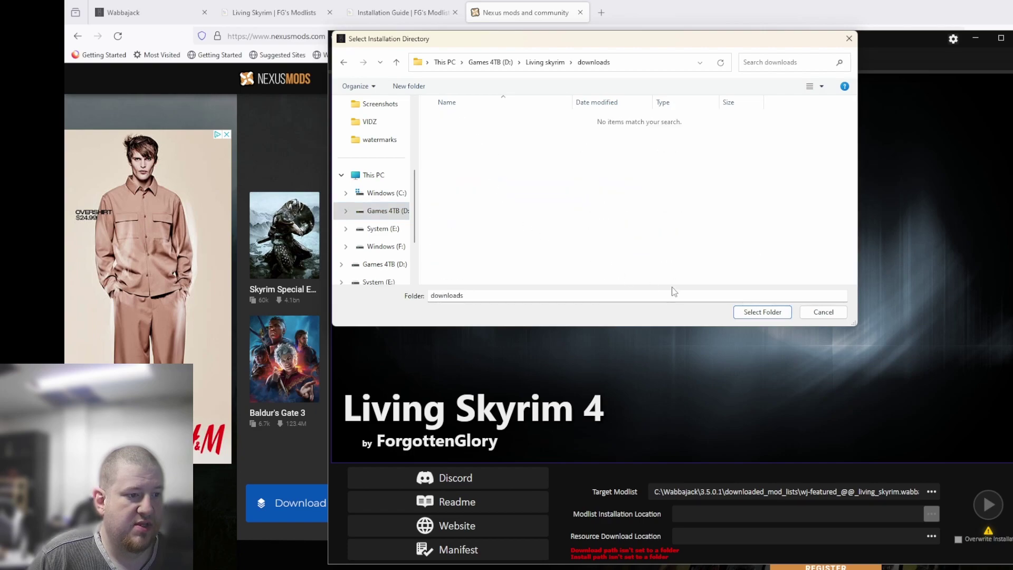
{"action": "left_click", "coordinate": [749, 312]}
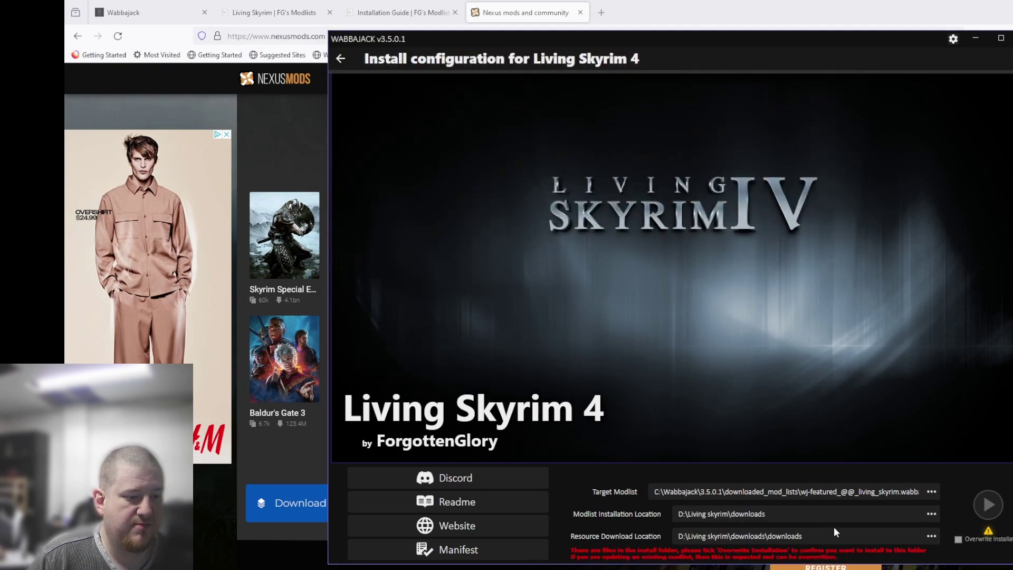
- Set the modlist installation location to D:\Living skyrim and the resource download location to D:\Living skyrim\downloads
{"action": "left_click", "coordinate": [932, 514]}
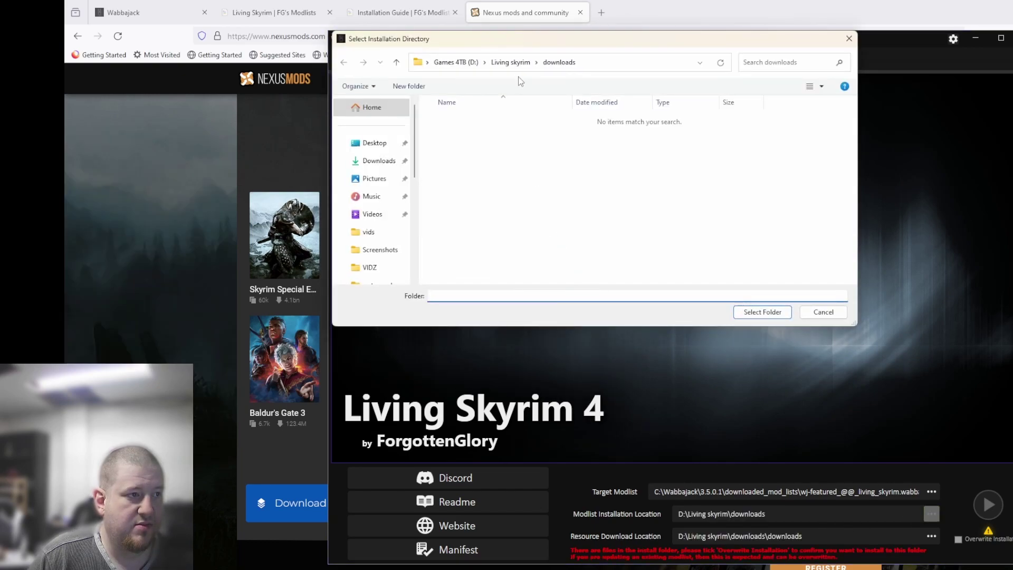
{"action": "left_click", "coordinate": [510, 61]}
{"action": "left_click", "coordinate": [762, 312]}
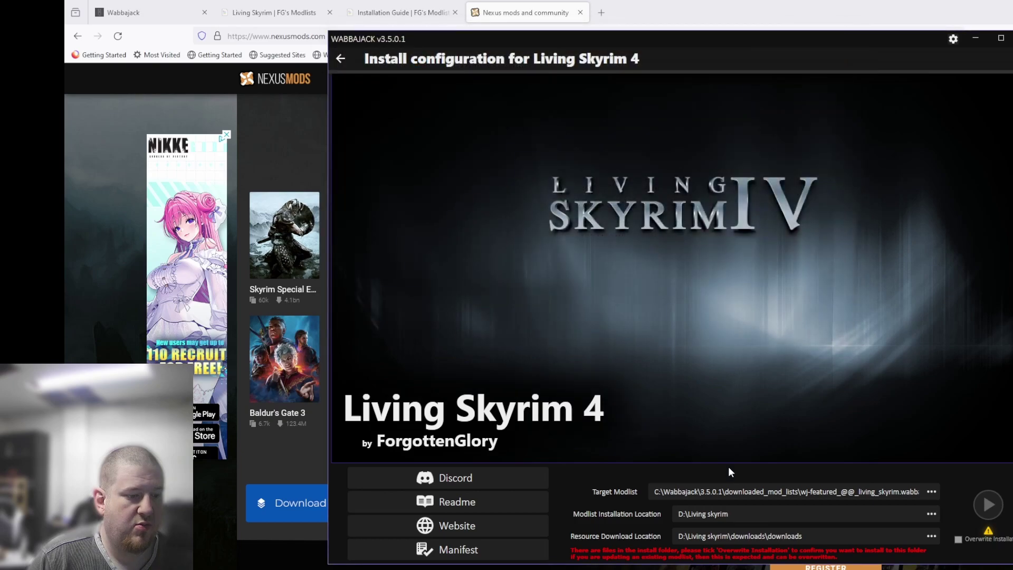
{"action": "left_click", "coordinate": [934, 537]}
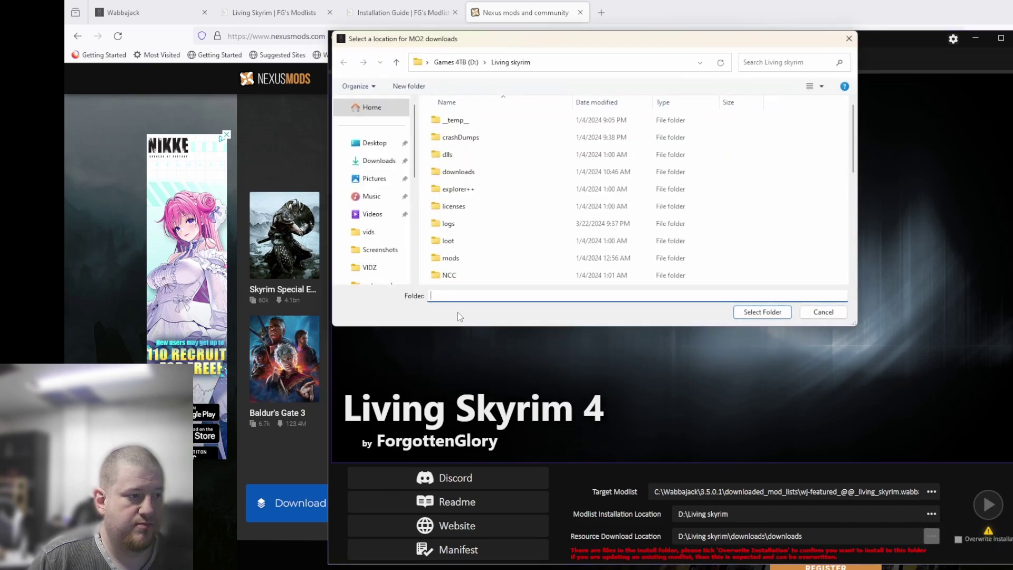
{"action": "double_click", "coordinate": [453, 171]}
{"action": "left_click", "coordinate": [766, 316]}
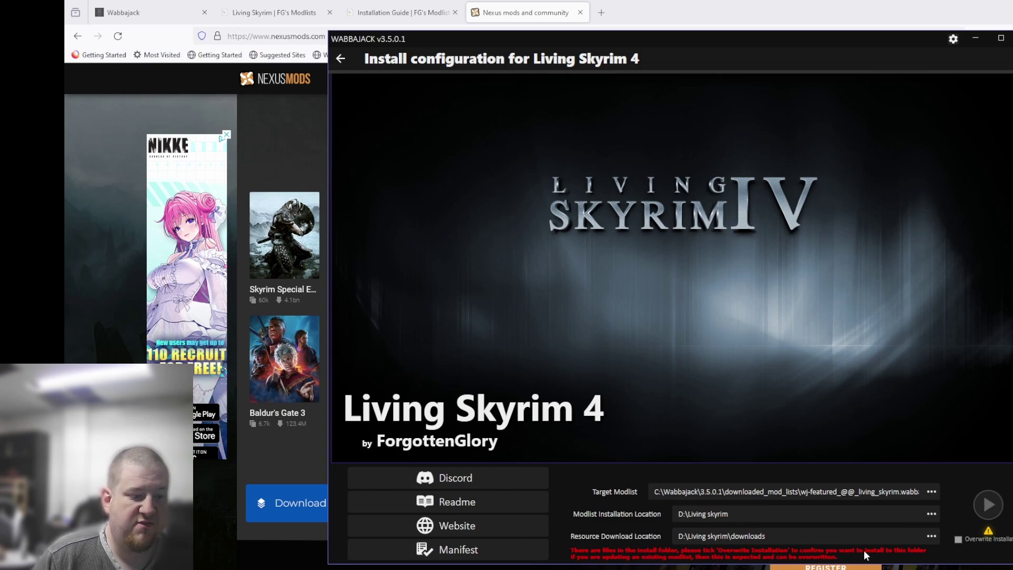
- Switch to File Explorer and look through the Living skyrim folder on the D: drive and its downloads subfolder
{"action": "key", "text": "alt+Tab"}
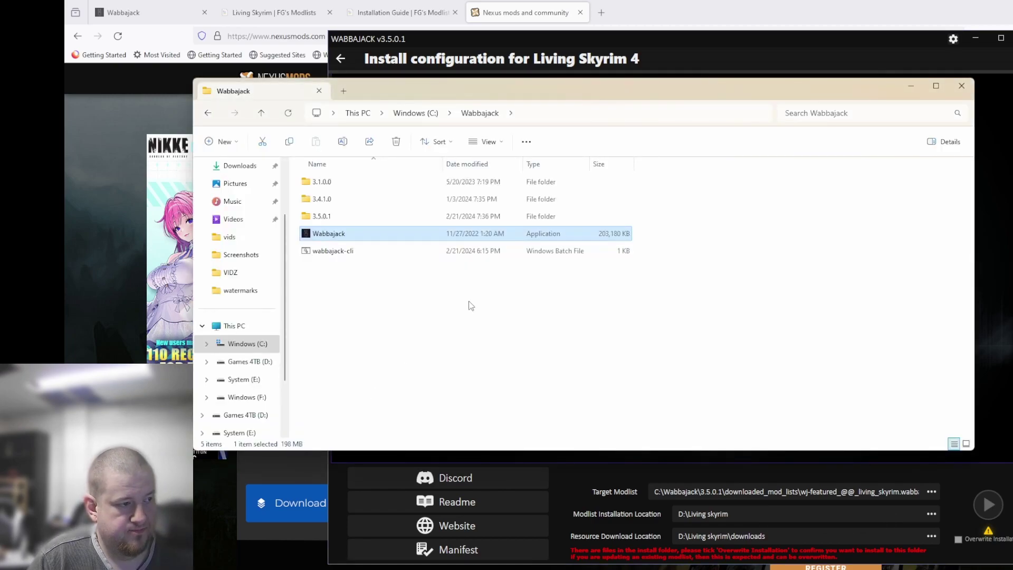
{"action": "left_click", "coordinate": [247, 362]}
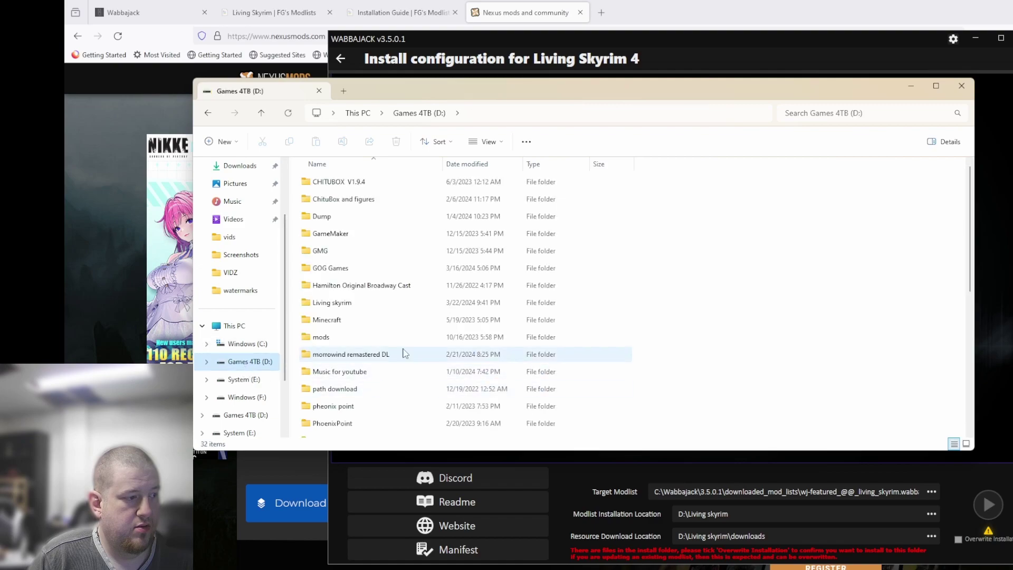
{"action": "double_click", "coordinate": [378, 310]}
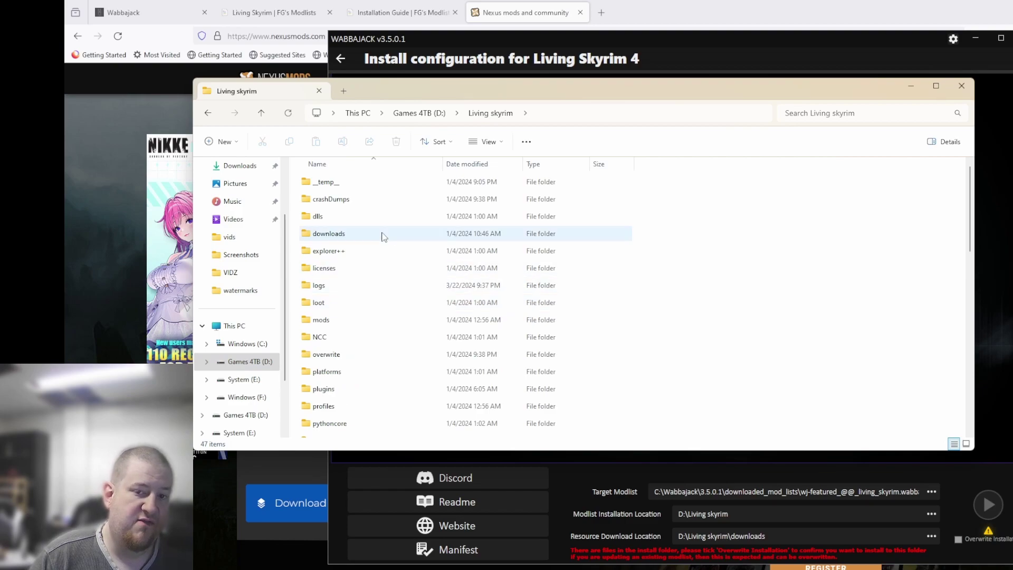
{"action": "mouse_move", "coordinate": [384, 237]}
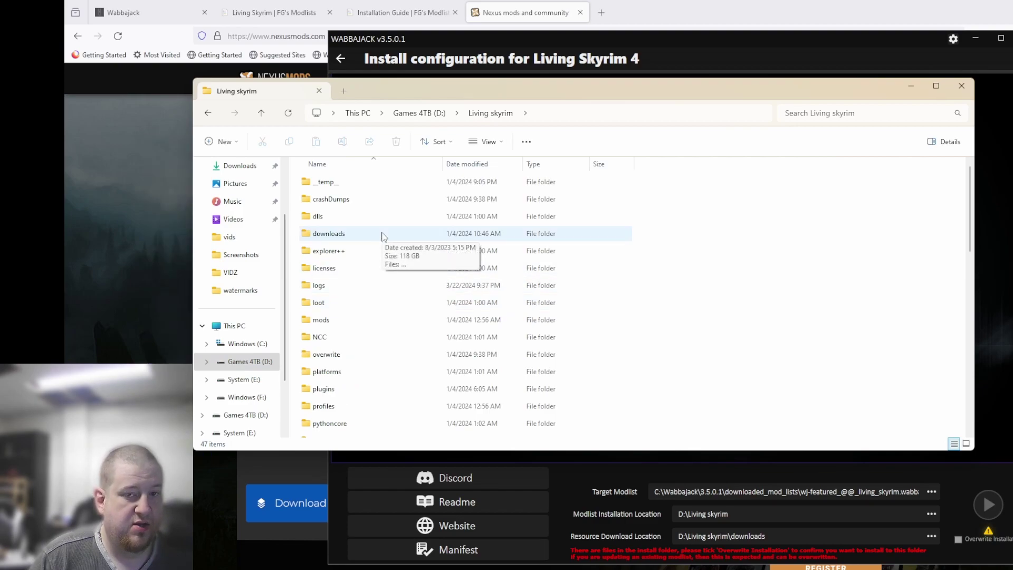
{"action": "double_click", "coordinate": [383, 233]}
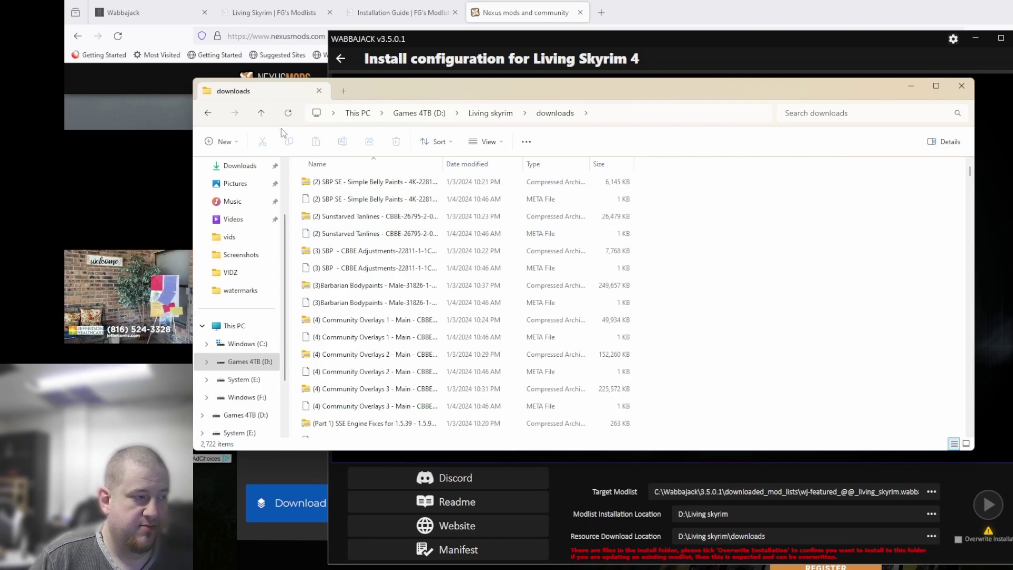
{"action": "left_click", "coordinate": [209, 114]}
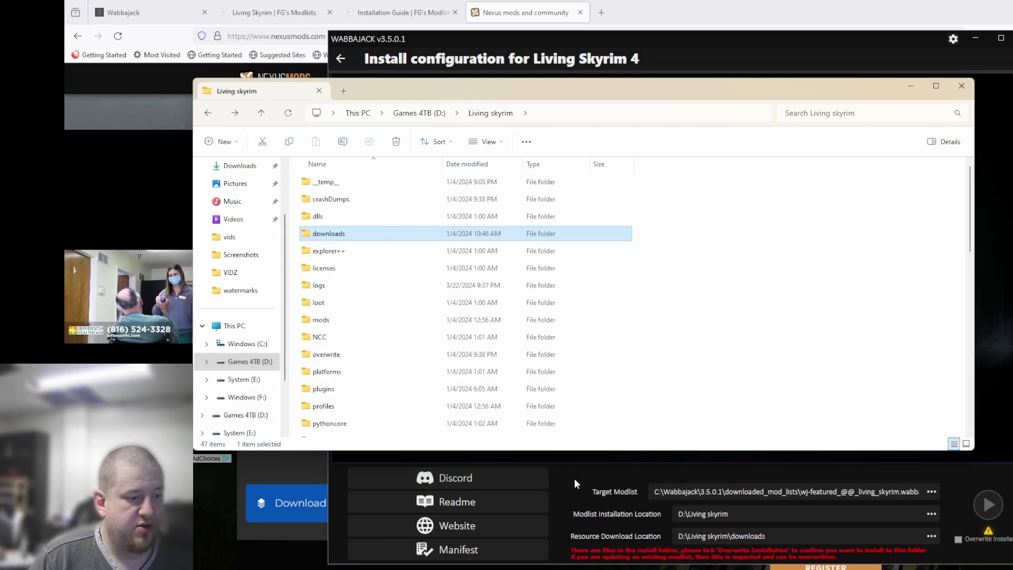
- Return to Wabbajack and reselect D:\Living skyrim as the modlist installation location
{"action": "left_click", "coordinate": [726, 496]}
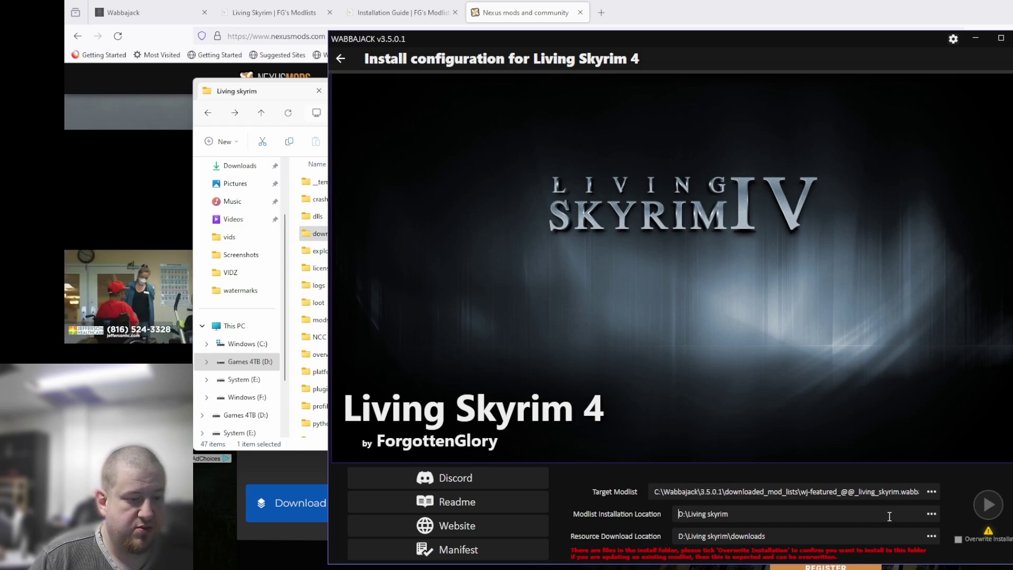
{"action": "left_click", "coordinate": [931, 514]}
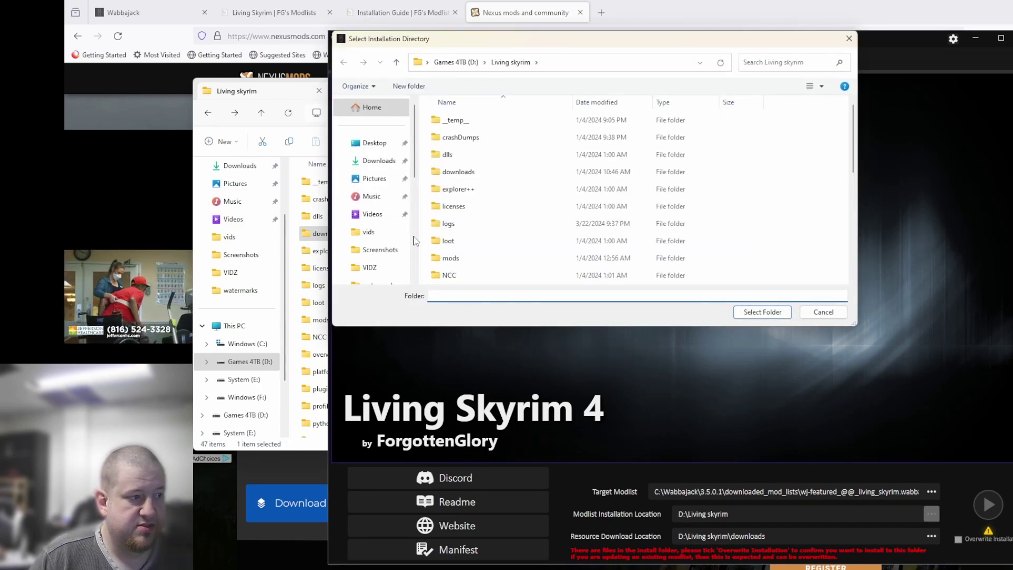
{"action": "scroll", "coordinate": [380, 211], "scroll_direction": "down", "scroll_amount": 5}
{"action": "left_click", "coordinate": [381, 122]}
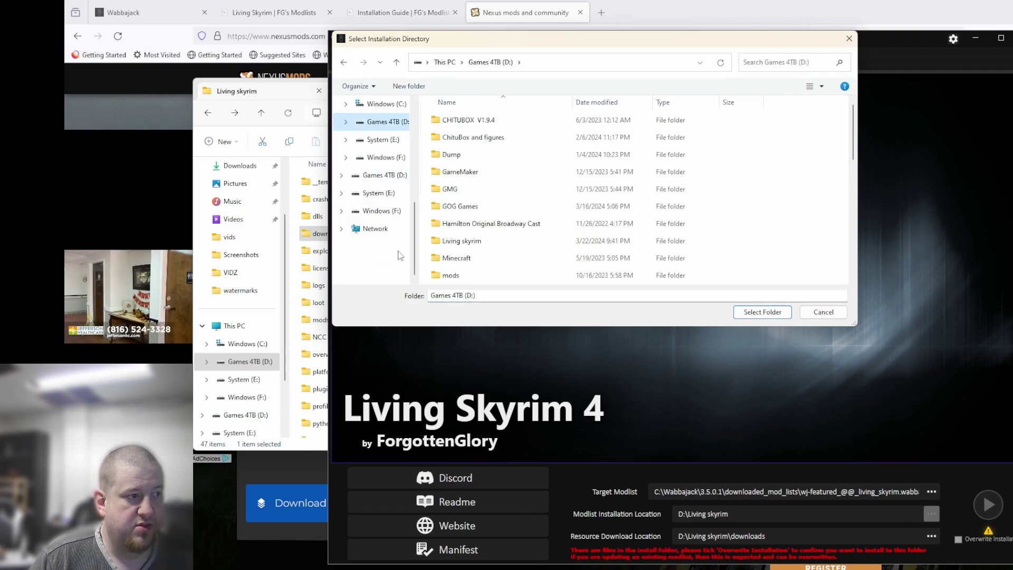
{"action": "left_click", "coordinate": [469, 241]}
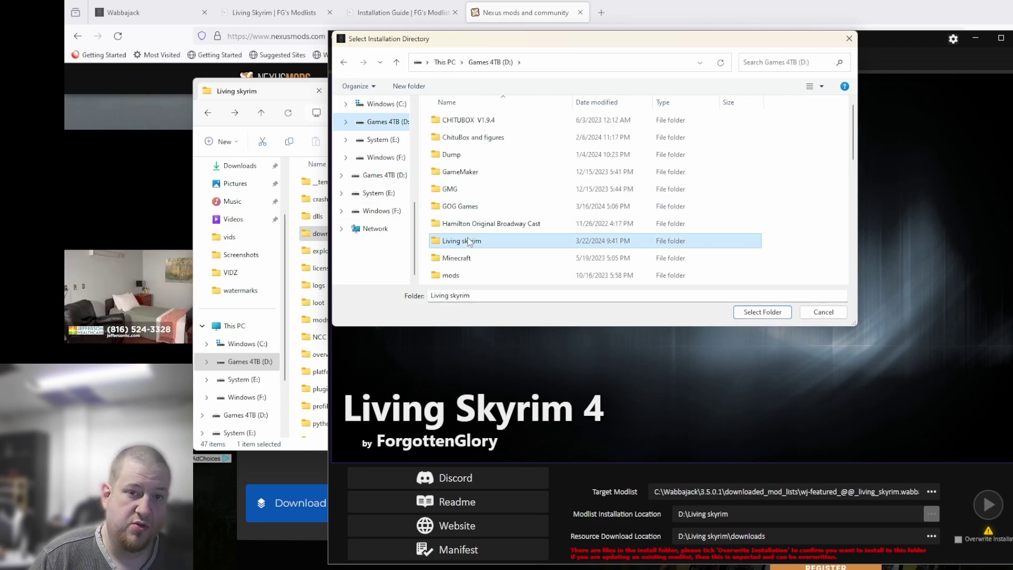
{"action": "left_click", "coordinate": [780, 310]}
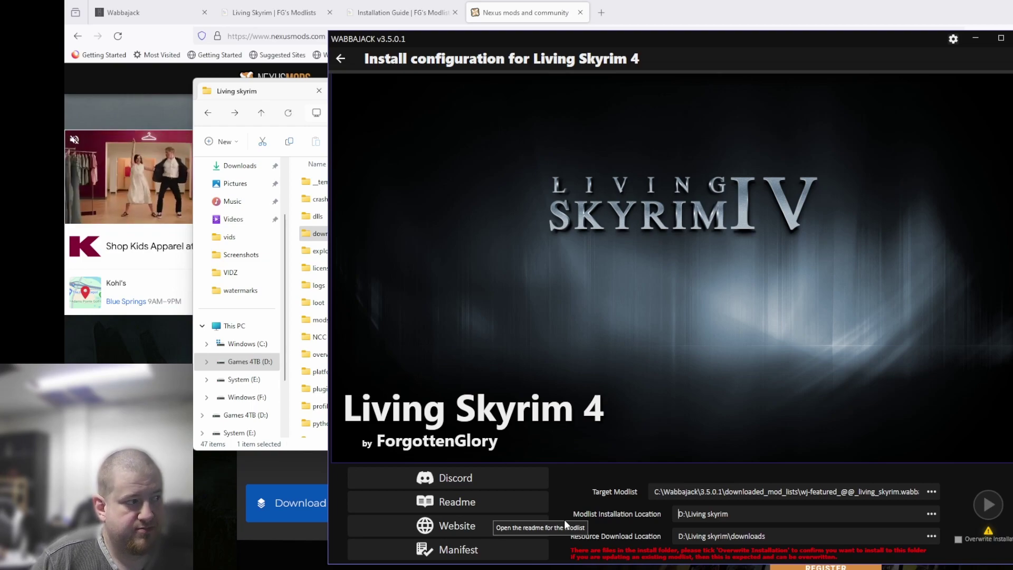
- Open the Living Skyrim 4 modlist's website from Wabbajack and look over the author's current and upcoming modlists
{"action": "left_click", "coordinate": [483, 528]}
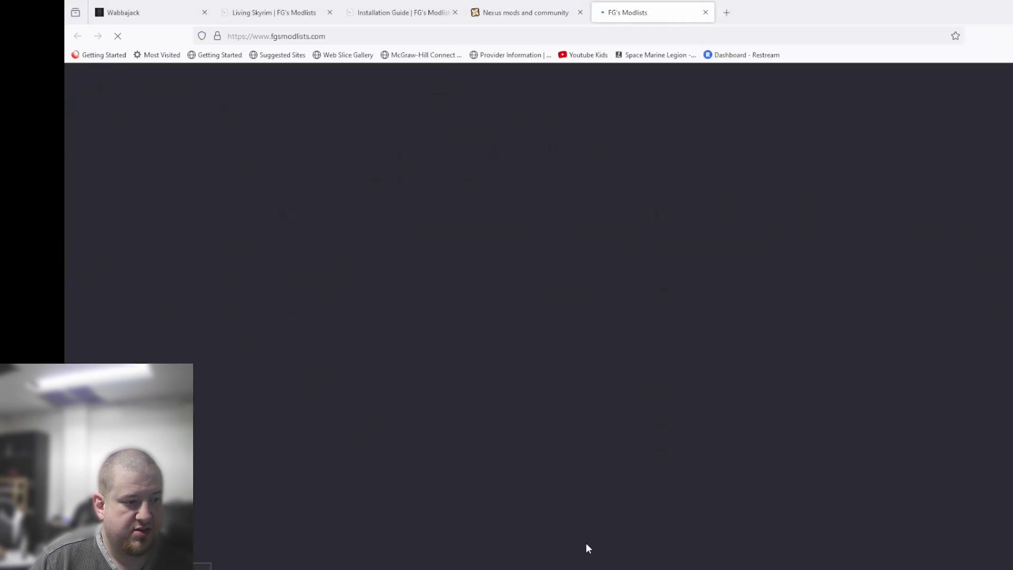
{"action": "scroll", "coordinate": [274, 334], "scroll_direction": "down", "scroll_amount": 4}
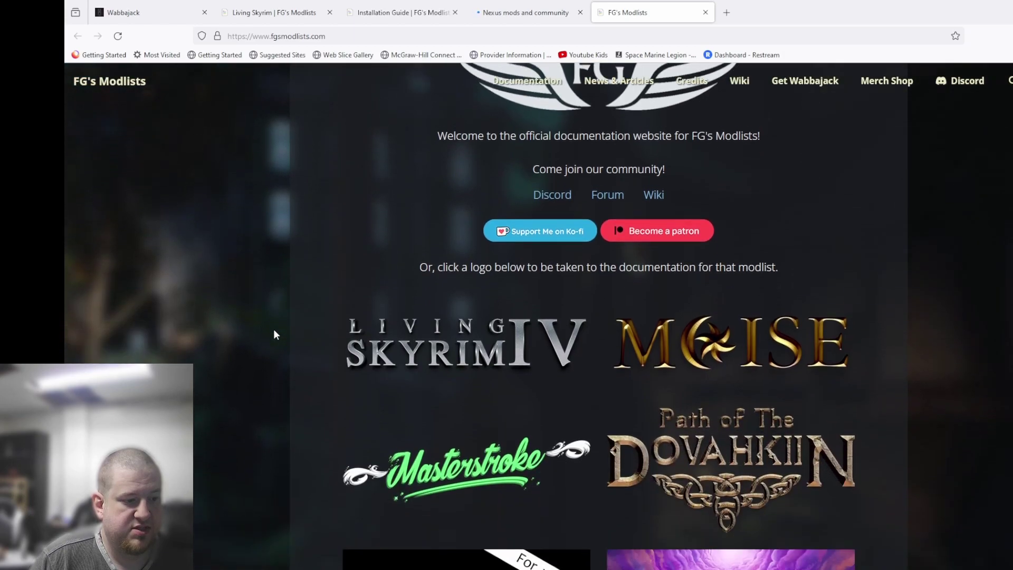
{"action": "scroll", "coordinate": [275, 334], "scroll_direction": "down", "scroll_amount": 4}
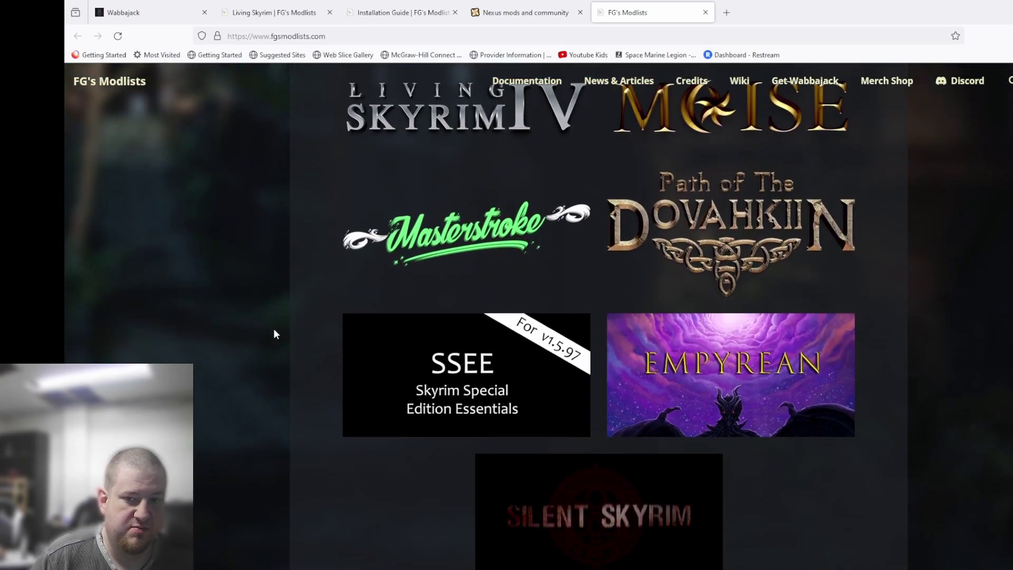
{"action": "scroll", "coordinate": [275, 332], "scroll_direction": "down", "scroll_amount": 8}
{"action": "scroll", "coordinate": [275, 332], "scroll_direction": "down", "scroll_amount": 3}
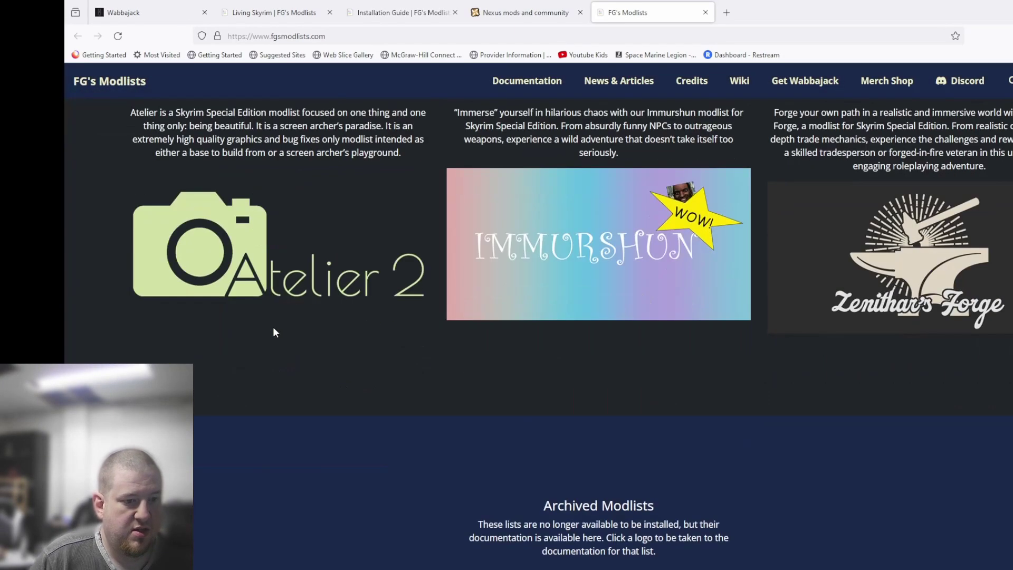
{"action": "scroll", "coordinate": [385, 439], "scroll_direction": "up", "scroll_amount": 15}
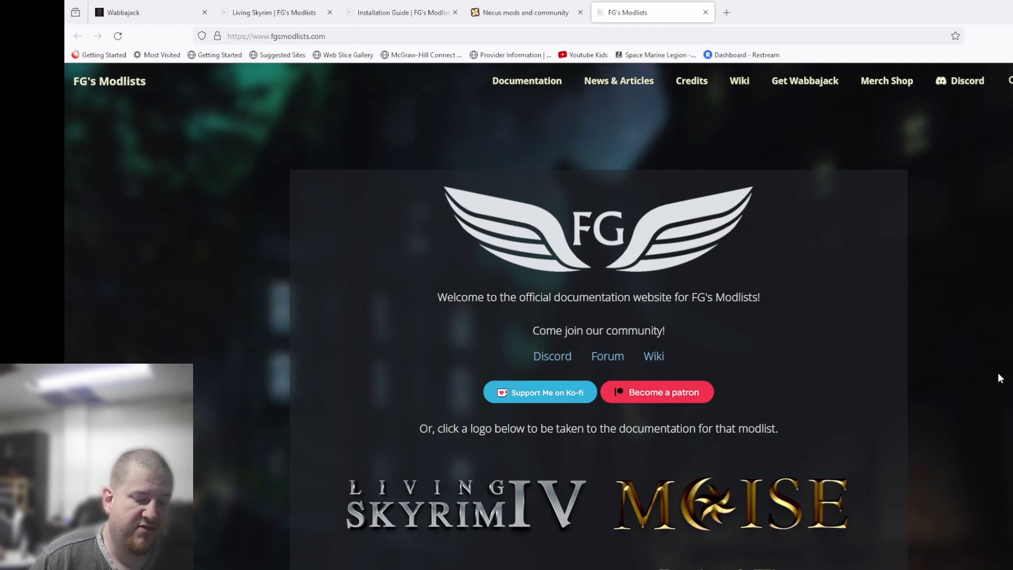
{"action": "scroll", "coordinate": [996, 391], "scroll_direction": "down", "scroll_amount": 3}
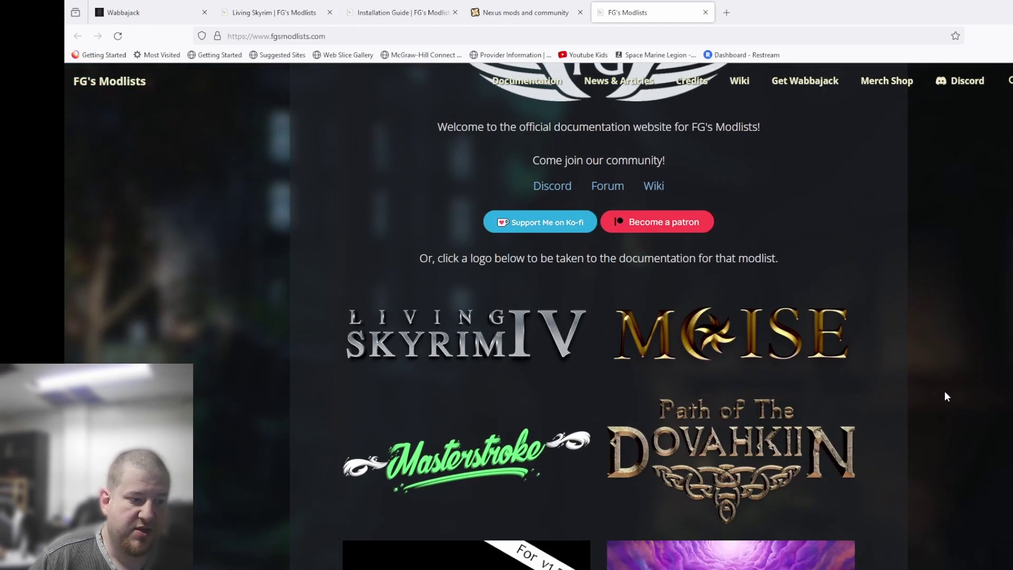
{"action": "scroll", "coordinate": [945, 396], "scroll_direction": "down", "scroll_amount": 2}
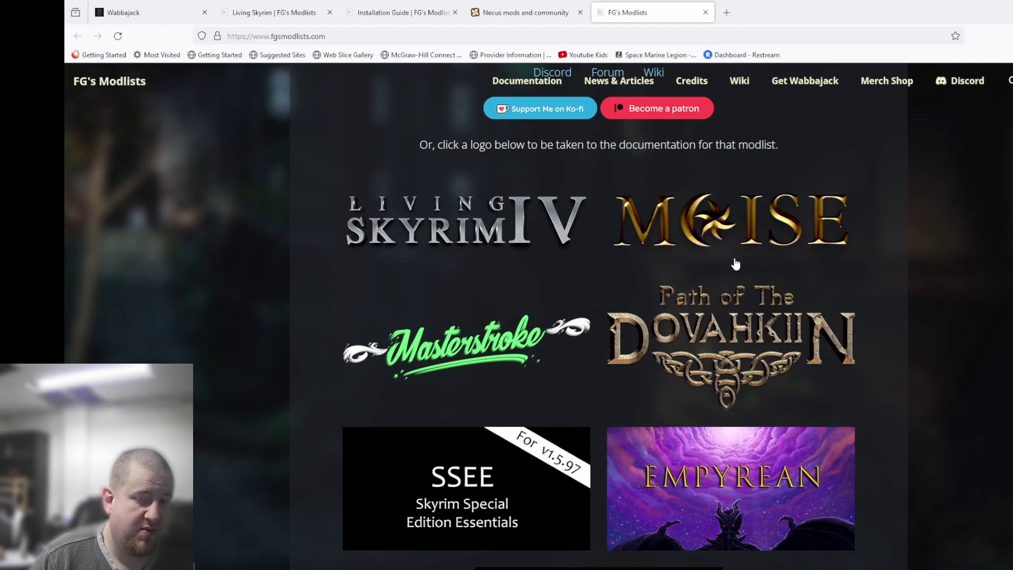
{"action": "scroll", "coordinate": [727, 344], "scroll_direction": "up", "scroll_amount": 2}
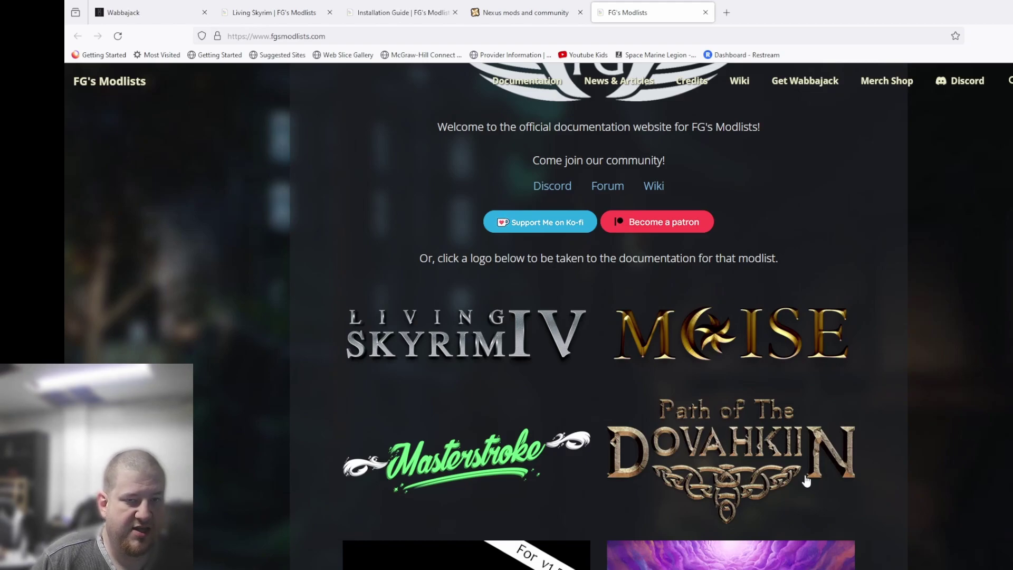
{"action": "scroll", "coordinate": [806, 480], "scroll_direction": "down", "scroll_amount": 4}
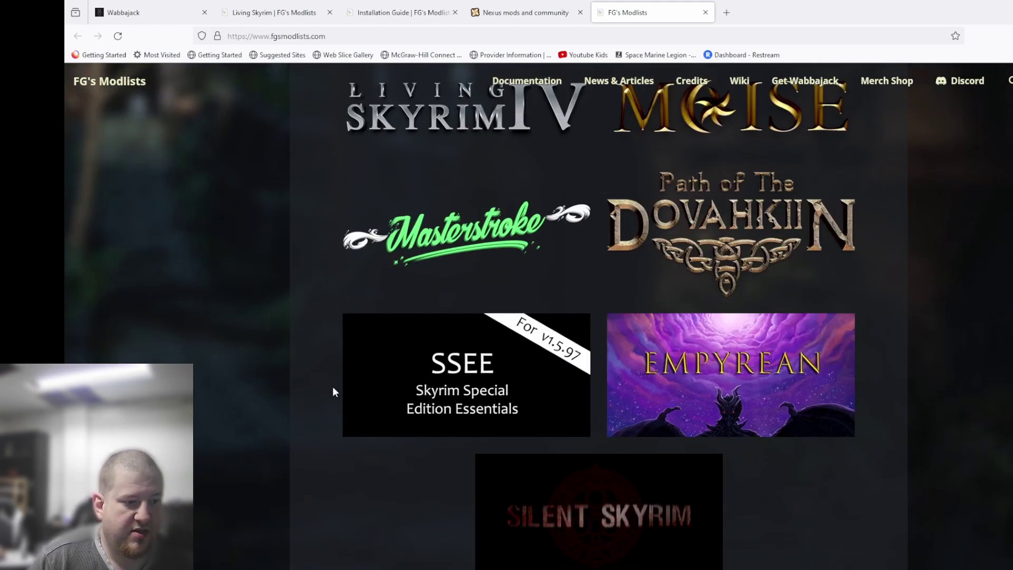
{"action": "scroll", "coordinate": [305, 380], "scroll_direction": "down", "scroll_amount": 6}
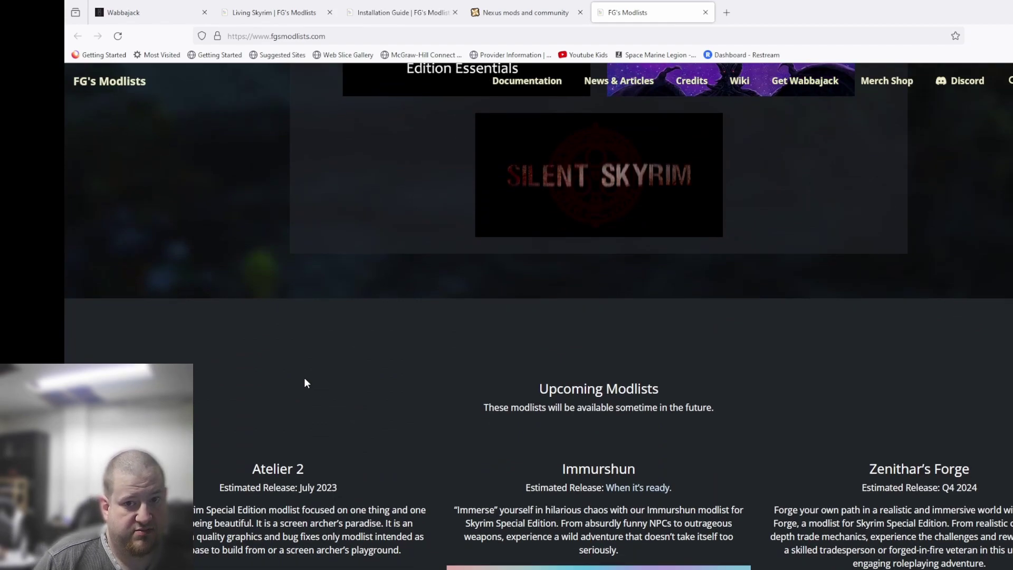
{"action": "scroll", "coordinate": [305, 380], "scroll_direction": "up", "scroll_amount": 6}
{"action": "scroll", "coordinate": [683, 267], "scroll_direction": "down", "scroll_amount": 3}
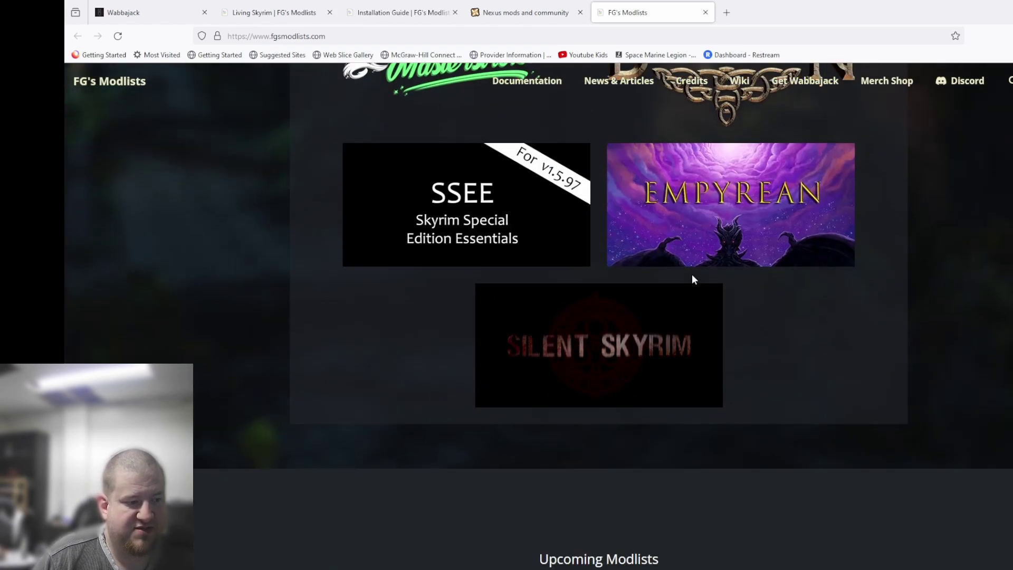
- Switch to the D:\Living skyrim folder in File Explorer, find ModOrganizer, and bring the Mod Organizer window into view
{"action": "scroll", "coordinate": [382, 353], "scroll_direction": "up", "scroll_amount": 5}
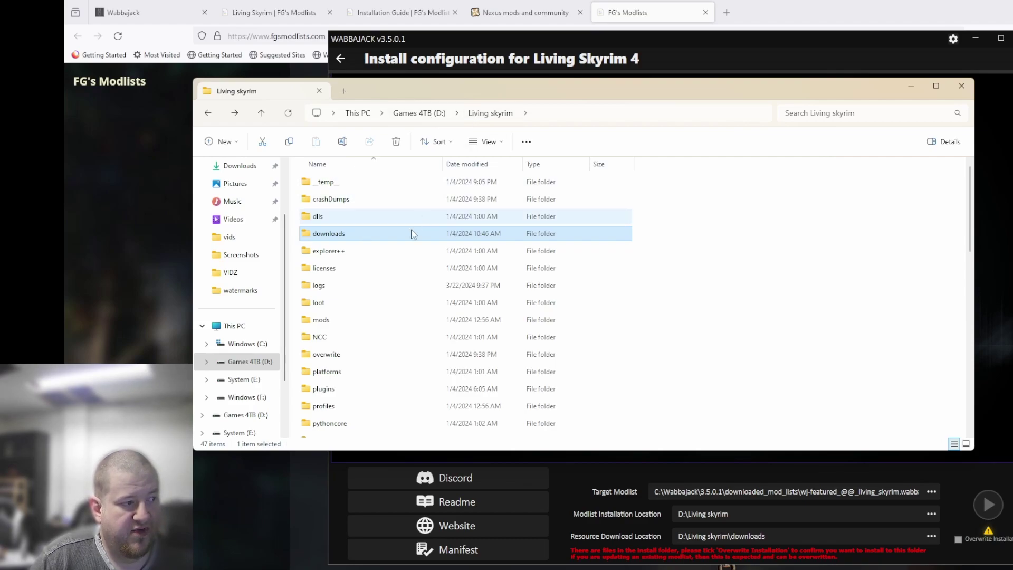
{"action": "scroll", "coordinate": [396, 377], "scroll_direction": "down", "scroll_amount": 5}
{"action": "scroll", "coordinate": [396, 377], "scroll_direction": "down", "scroll_amount": 2}
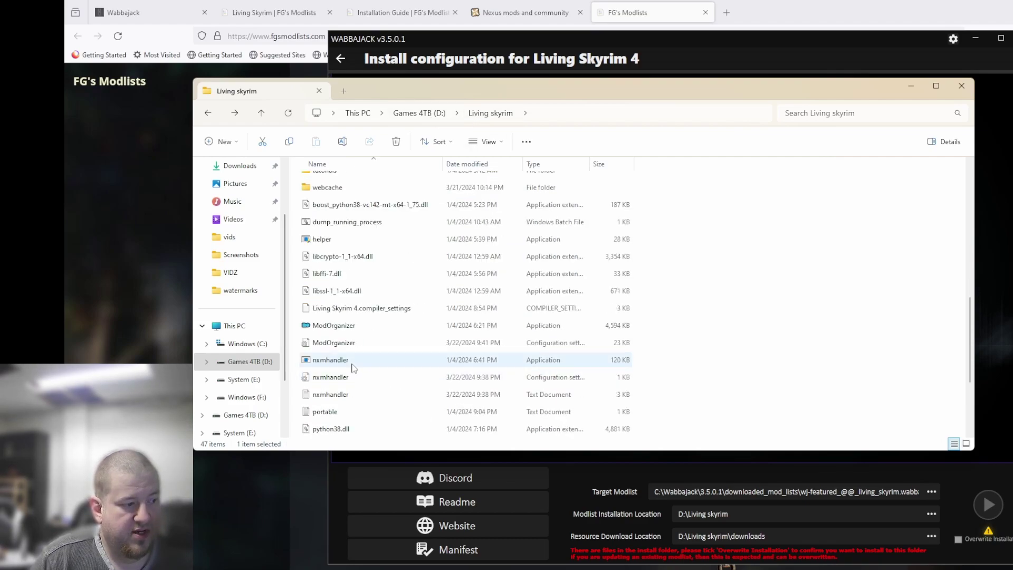
{"action": "double_click", "coordinate": [325, 326]}
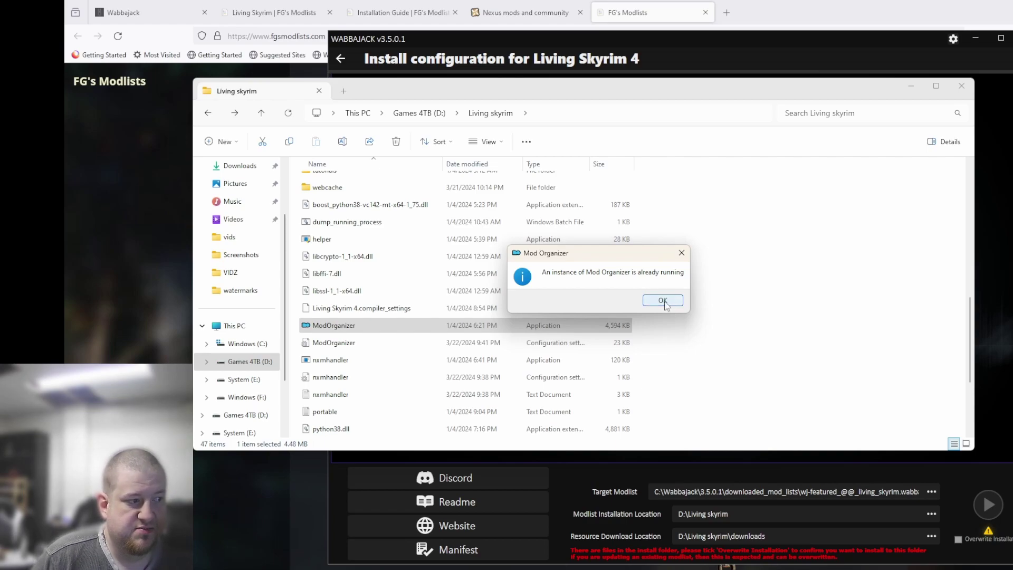
{"action": "left_click", "coordinate": [663, 300]}
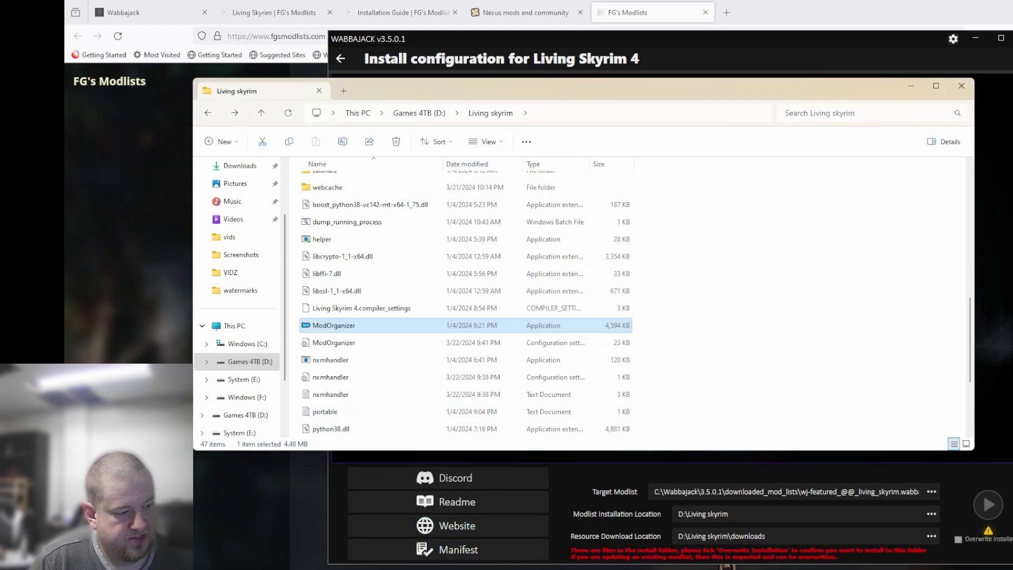
{"action": "mouse_move", "coordinate": [401, 569]}
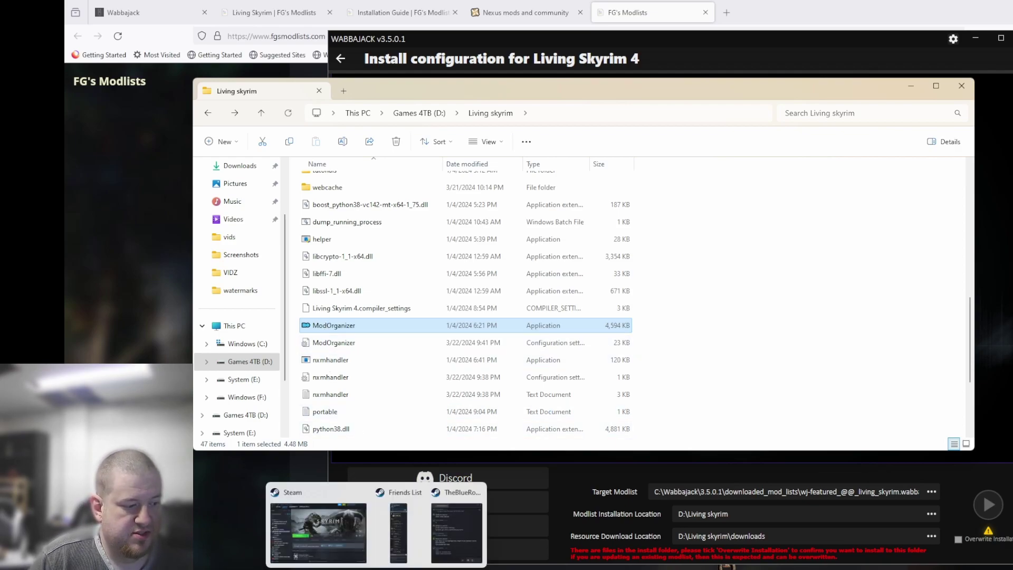
{"action": "left_click", "coordinate": [401, 569]}
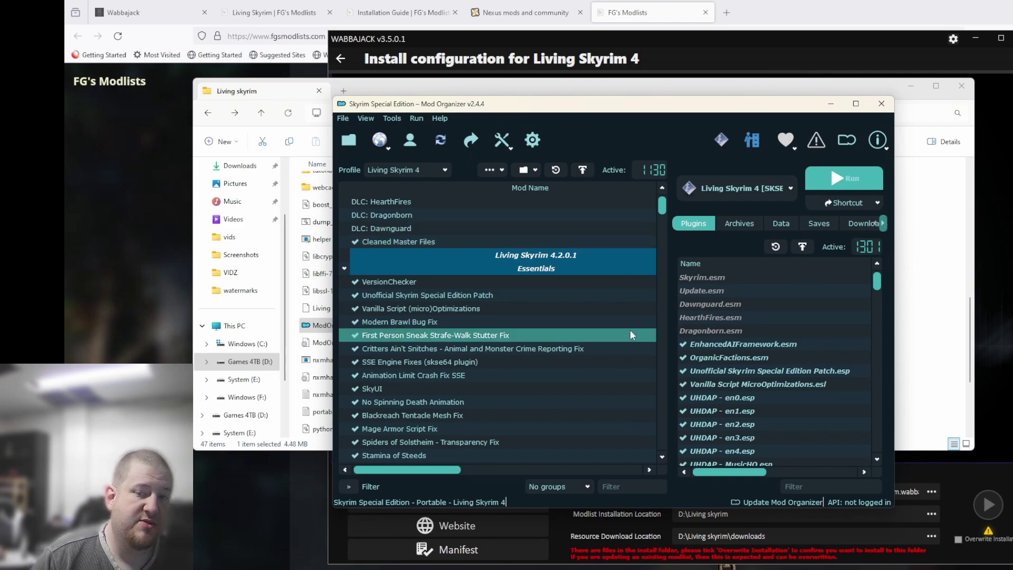
- Look through the Living Skyrim 4 profile's mods from Essentials to Gameplay - Stealth, and locate the control that runs the game
{"action": "scroll", "coordinate": [551, 318], "scroll_direction": "down", "scroll_amount": 1}
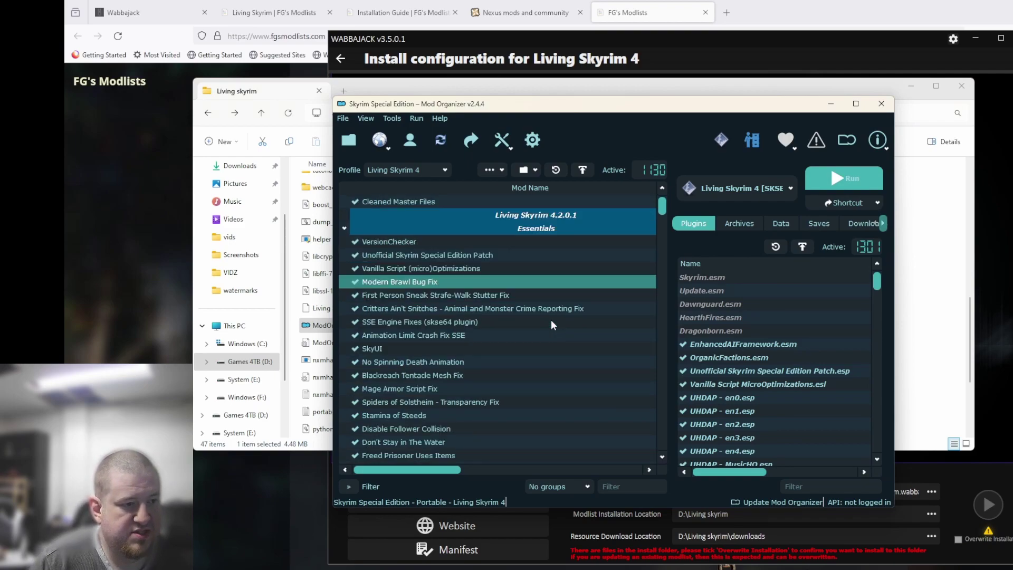
{"action": "scroll", "coordinate": [551, 320], "scroll_direction": "down", "scroll_amount": 10}
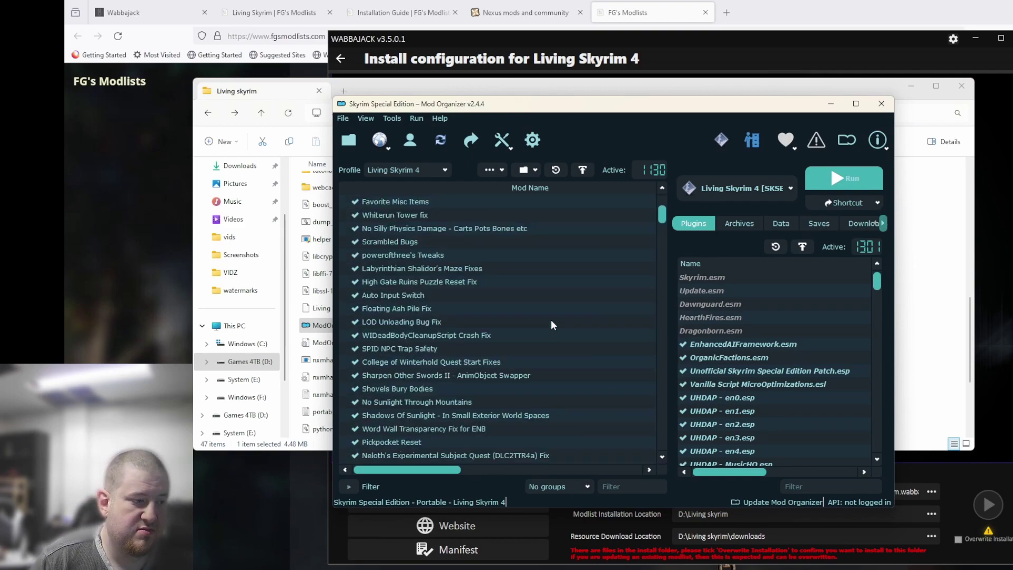
{"action": "scroll", "coordinate": [551, 320], "scroll_direction": "down", "scroll_amount": 5}
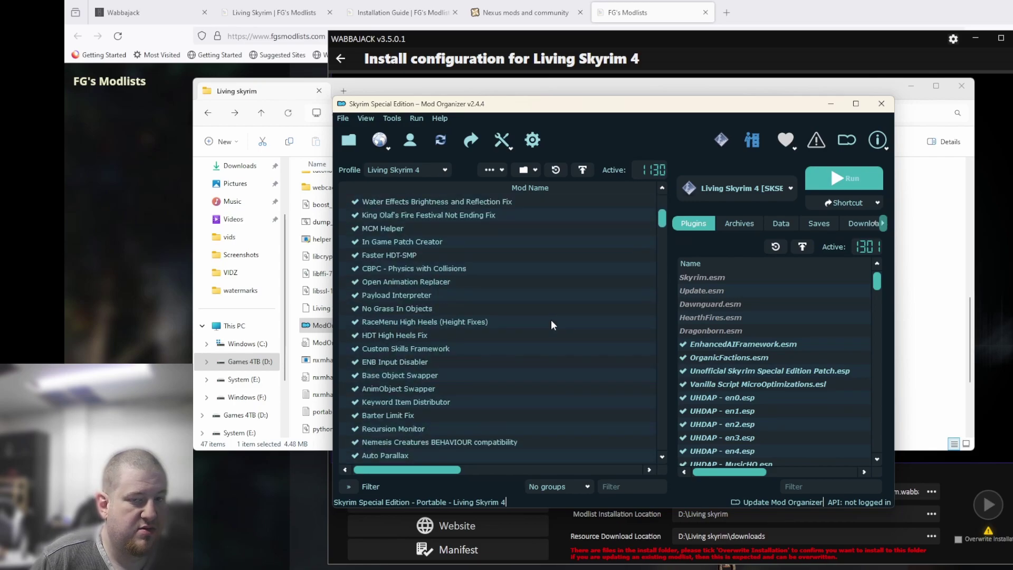
{"action": "scroll", "coordinate": [551, 320], "scroll_direction": "down", "scroll_amount": 10}
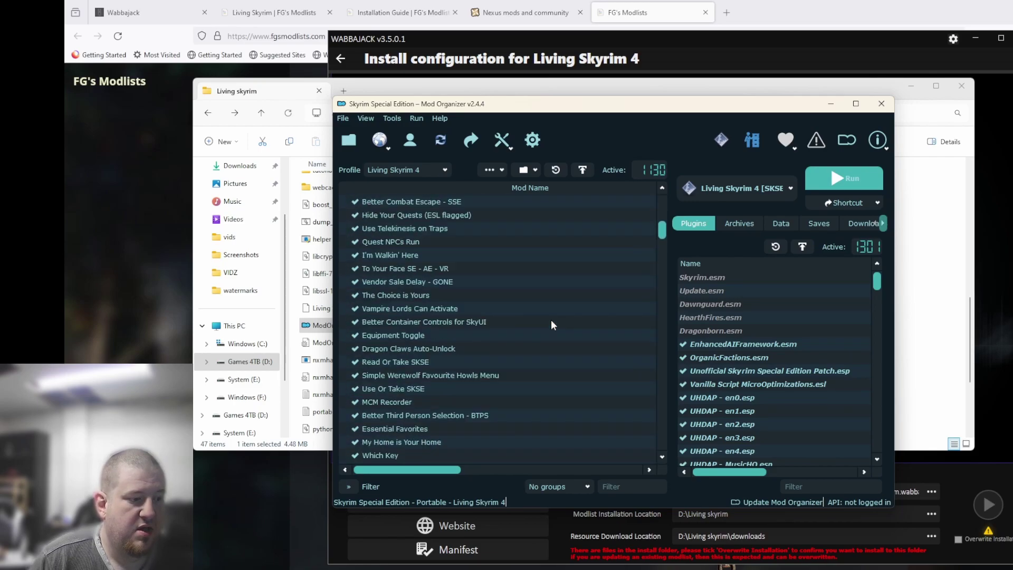
{"action": "scroll", "coordinate": [551, 320], "scroll_direction": "down", "scroll_amount": 10}
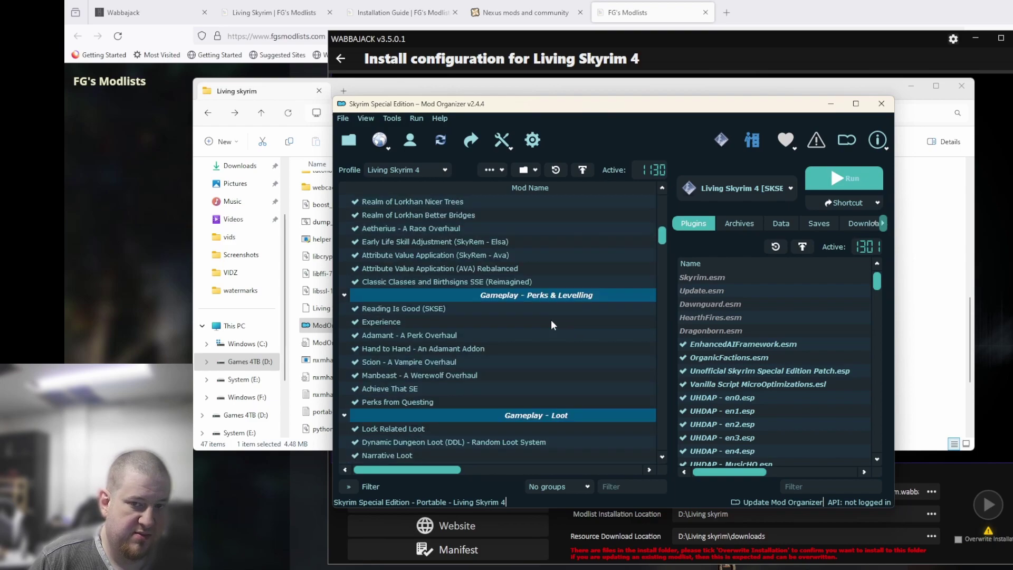
{"action": "scroll", "coordinate": [551, 320], "scroll_direction": "down", "scroll_amount": 3}
{"action": "left_click", "coordinate": [442, 333]}
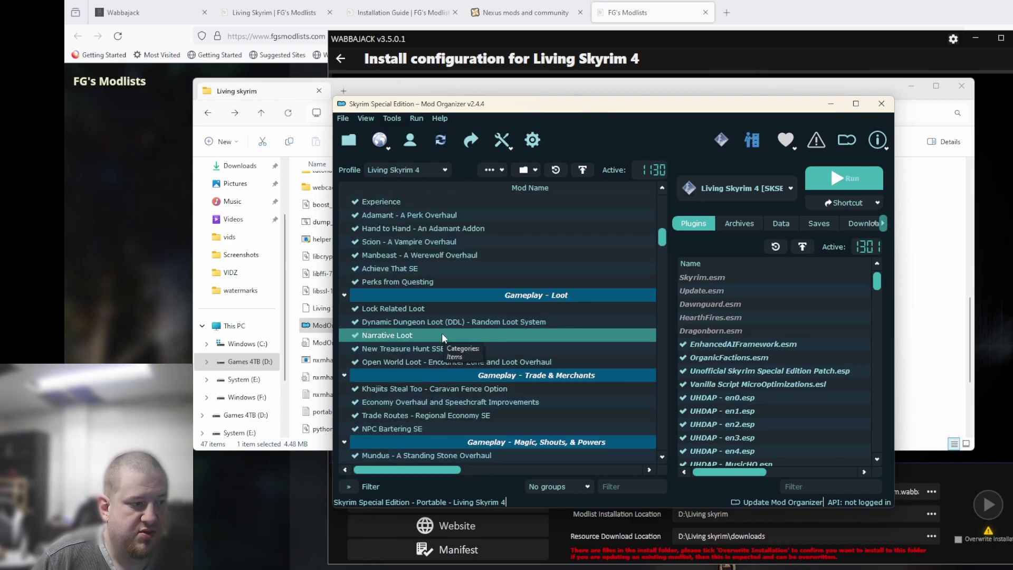
{"action": "scroll", "coordinate": [441, 333], "scroll_direction": "down", "scroll_amount": 8}
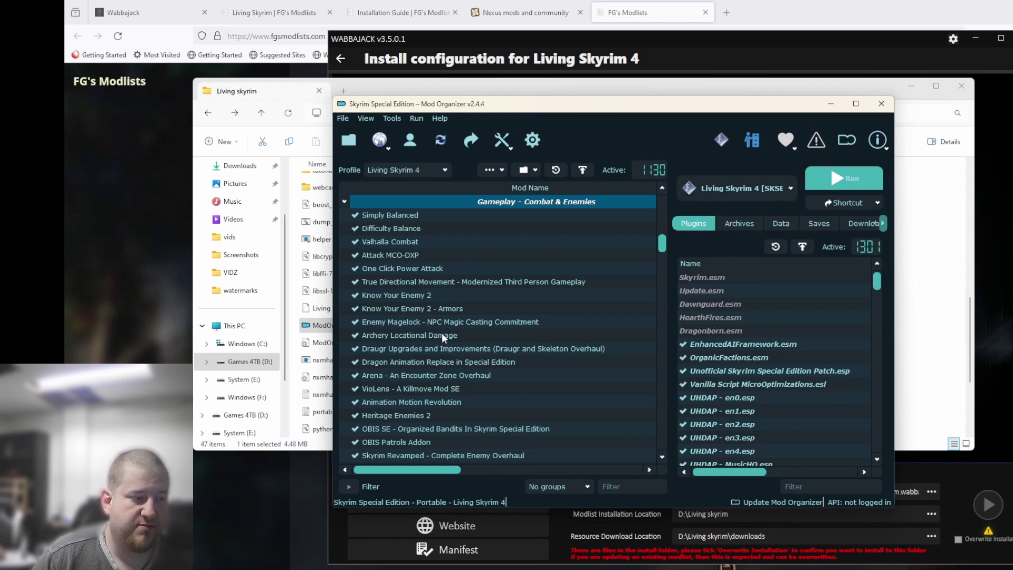
{"action": "scroll", "coordinate": [442, 334], "scroll_direction": "down", "scroll_amount": 6}
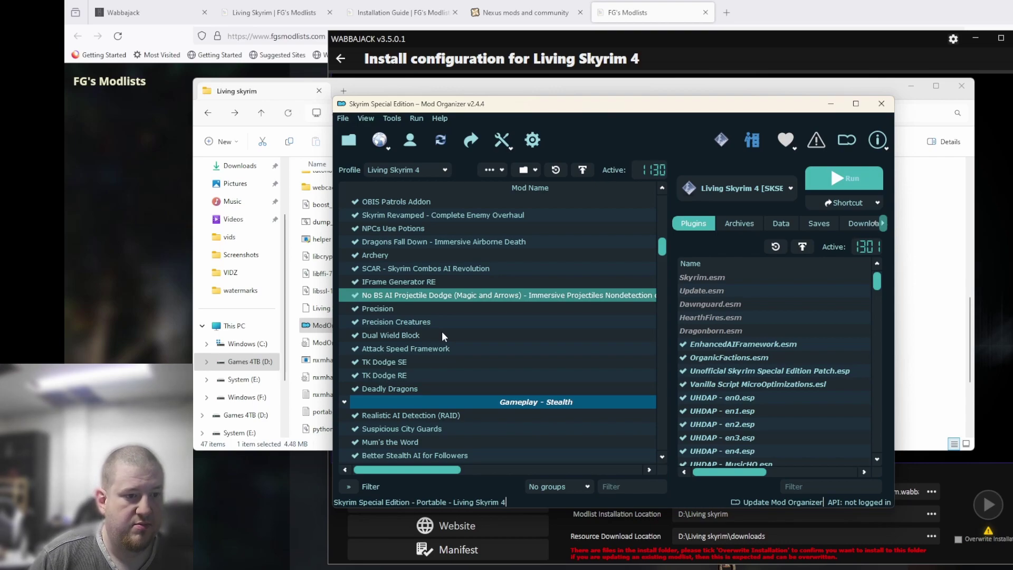
{"action": "mouse_move", "coordinate": [867, 254]}
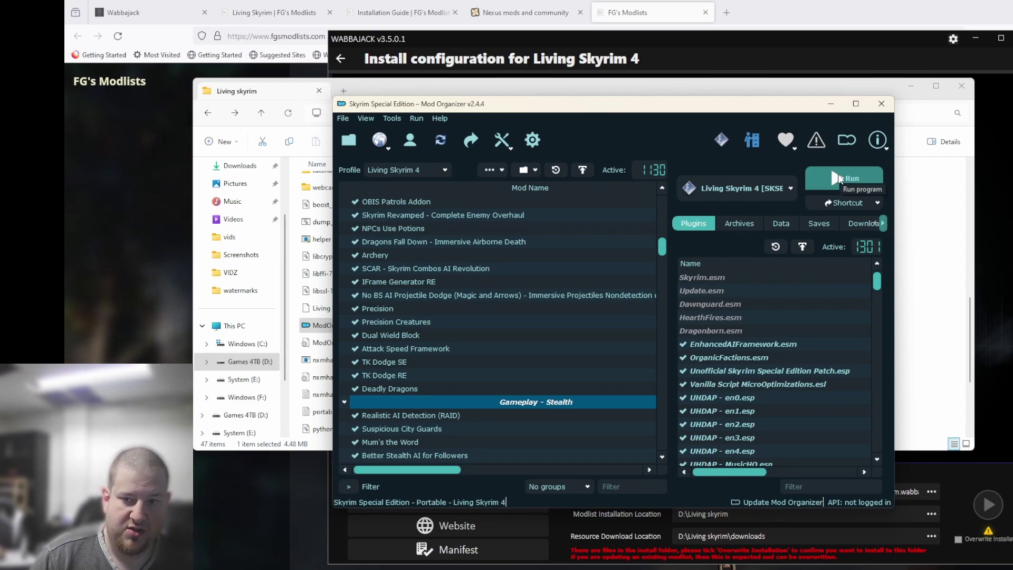
{"action": "left_click", "coordinate": [840, 178]}
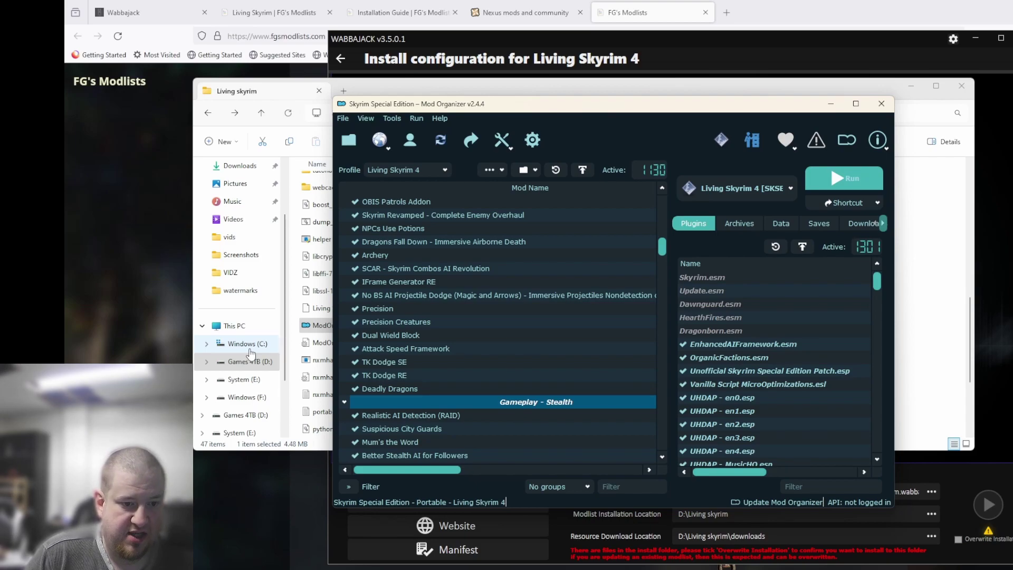
- Switch back to Wabbajack, review its login and performance settings, and return to the Living Skyrim 4 install configuration
{"action": "left_click", "coordinate": [907, 489]}
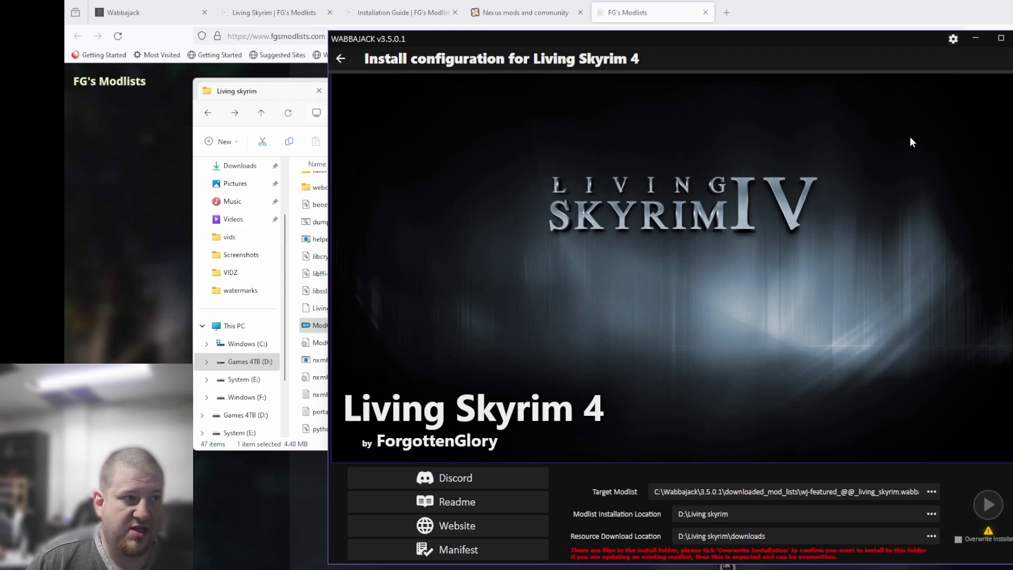
{"action": "left_click", "coordinate": [953, 40]}
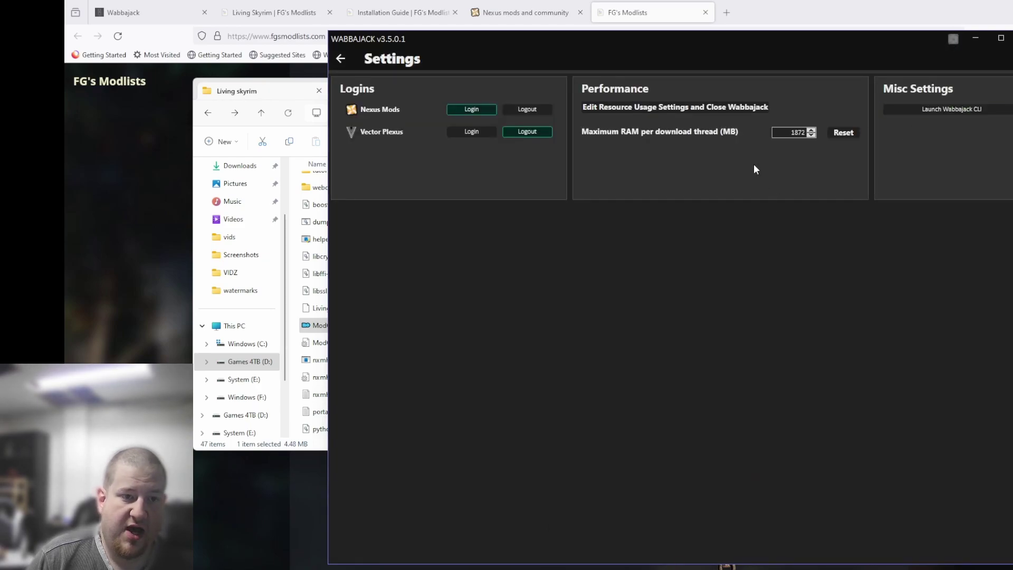
{"action": "left_click", "coordinate": [340, 58]}
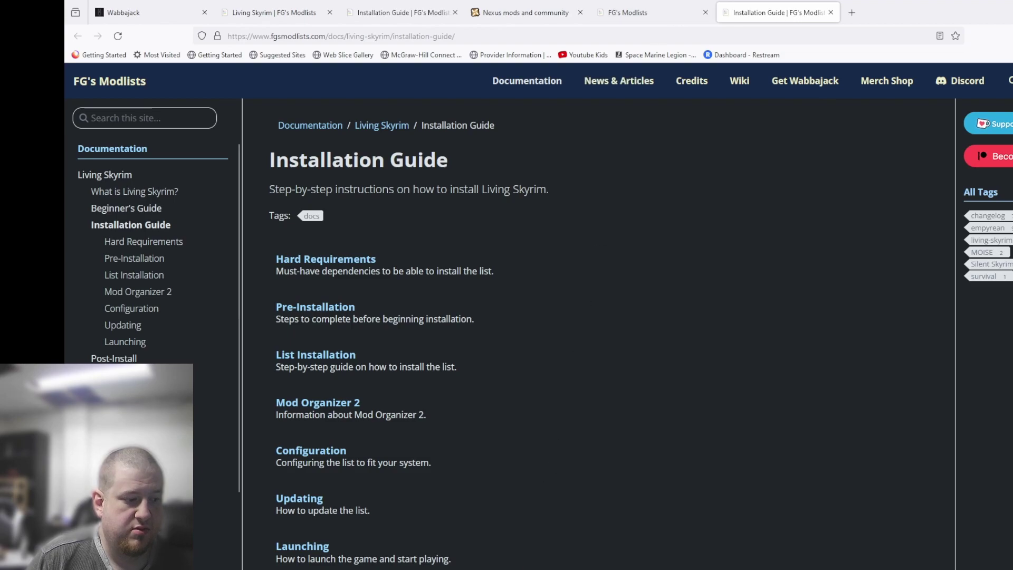
{"action": "key", "text": "alt+Tab"}
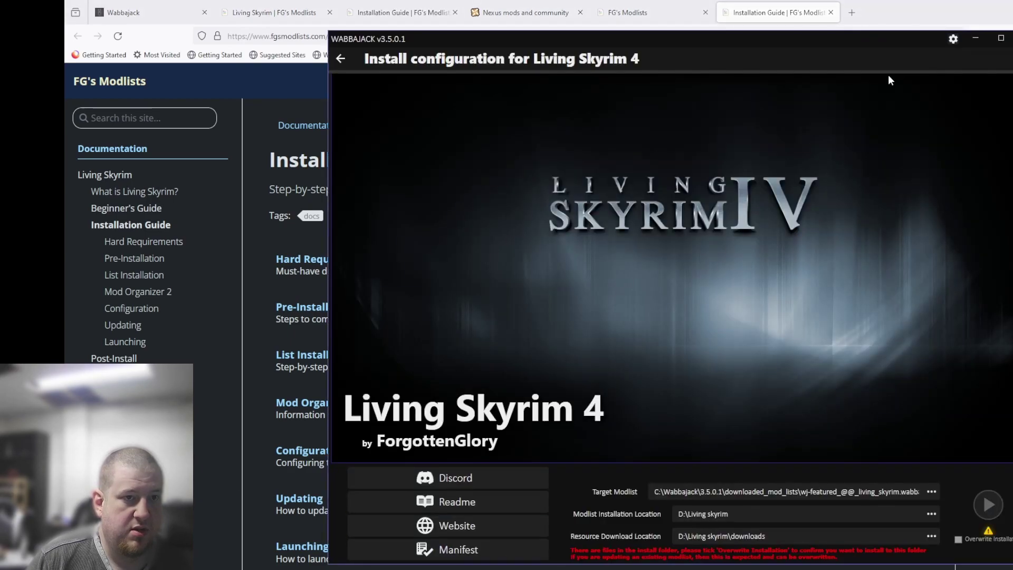
{"action": "left_click", "coordinate": [953, 39]}
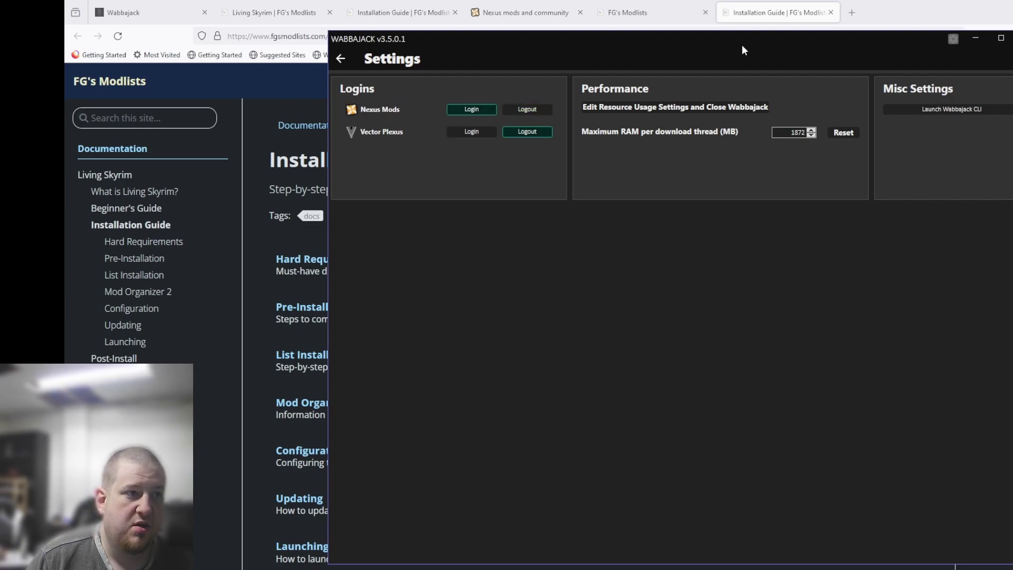
{"action": "left_click", "coordinate": [337, 61]}
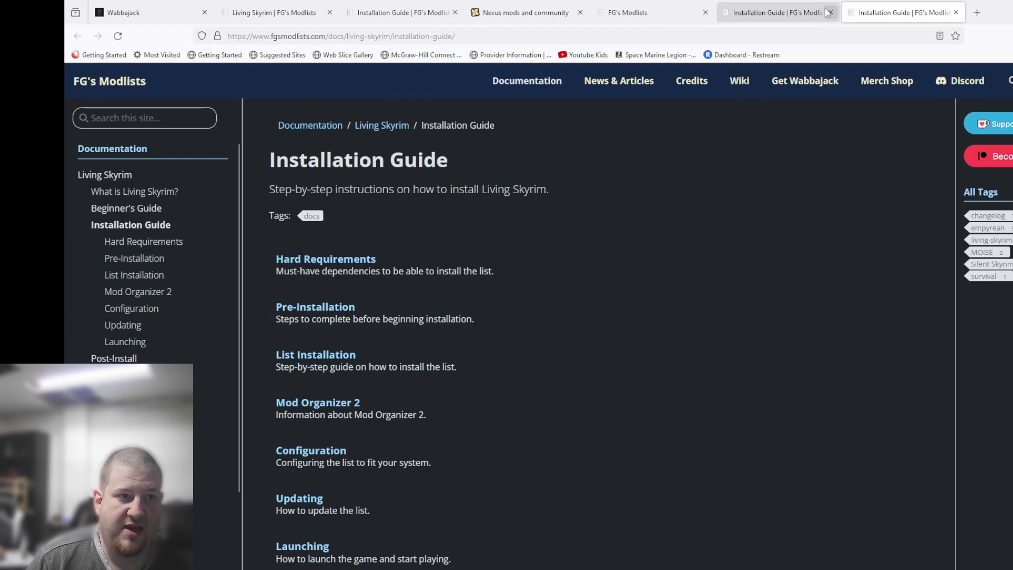
- Close the two newest Installation Guide pages and the FG's Modlists home page in the browser
{"action": "left_click", "coordinate": [828, 11]}
{"action": "left_click", "coordinate": [829, 11]}
{"action": "left_click", "coordinate": [705, 13]}
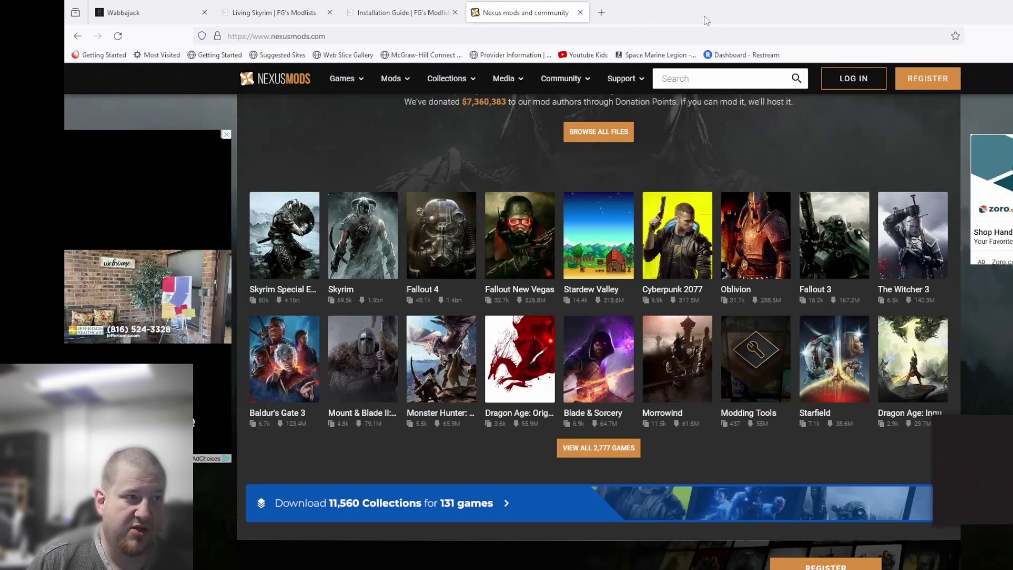
- Return to Wabbajack and try the Overwrite Installation option for Living Skyrim 4, switching it on and off again
{"action": "key", "text": "alt+Tab"}
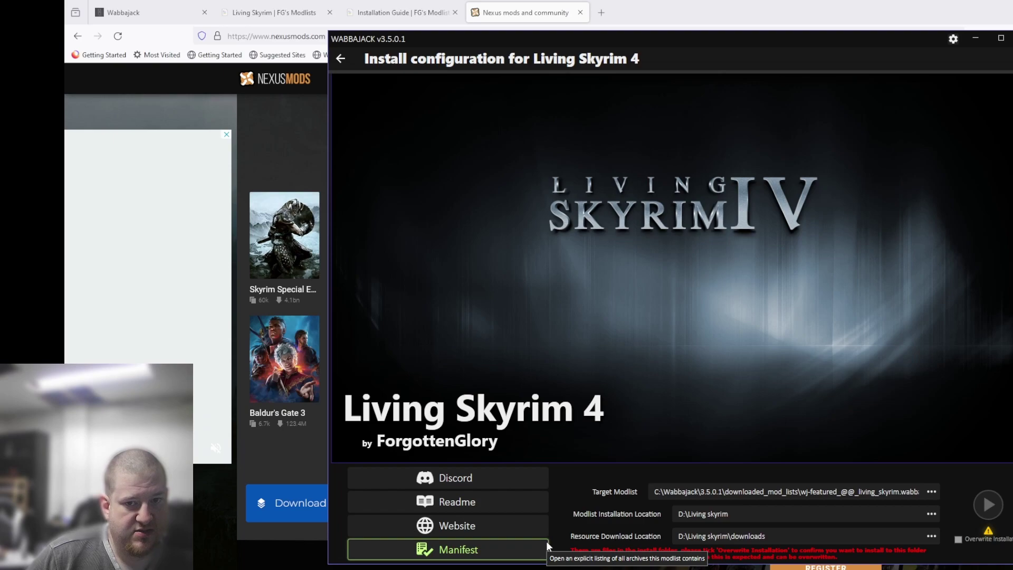
{"action": "left_click", "coordinate": [958, 539]}
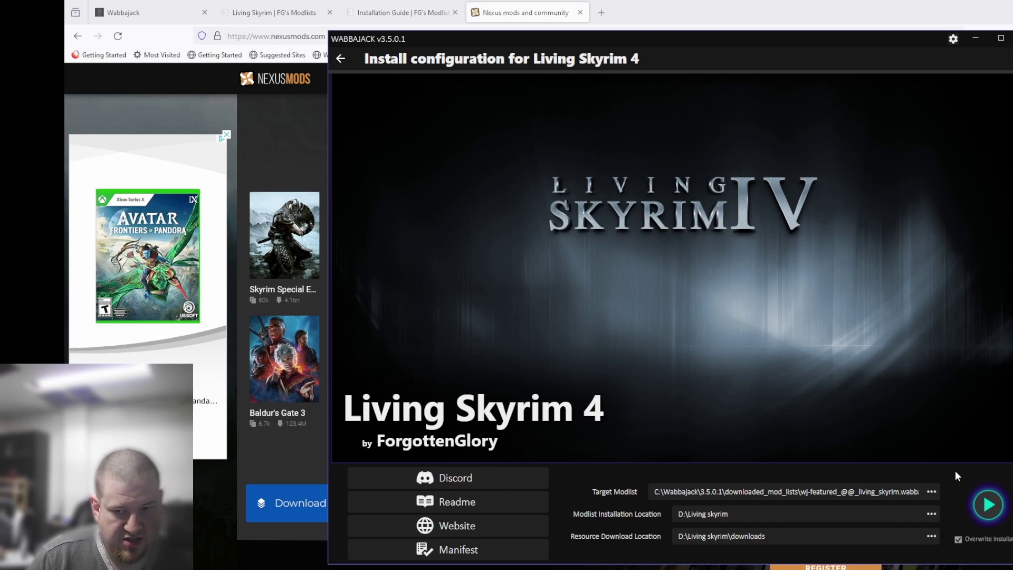
{"action": "left_click", "coordinate": [958, 540]}
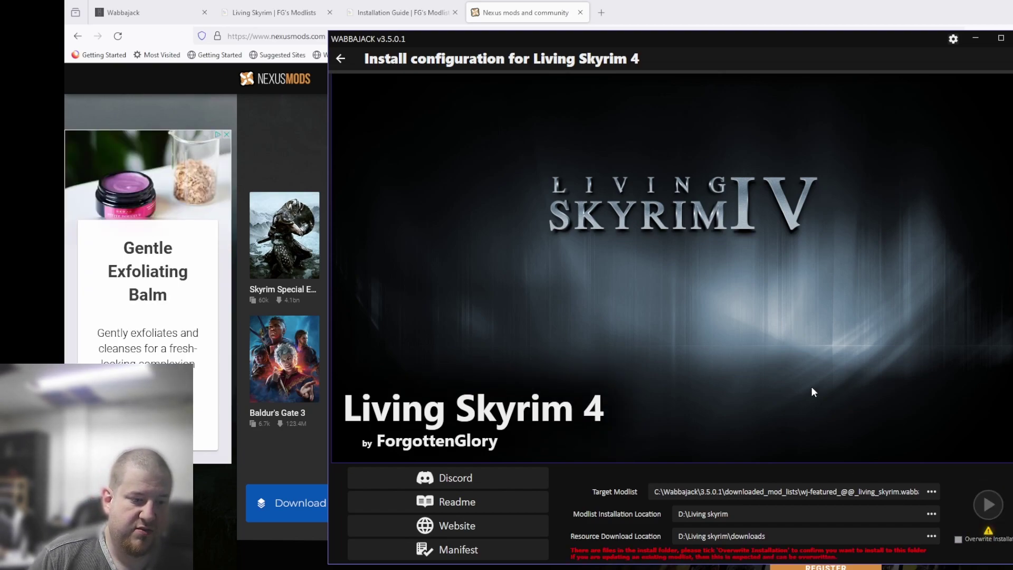